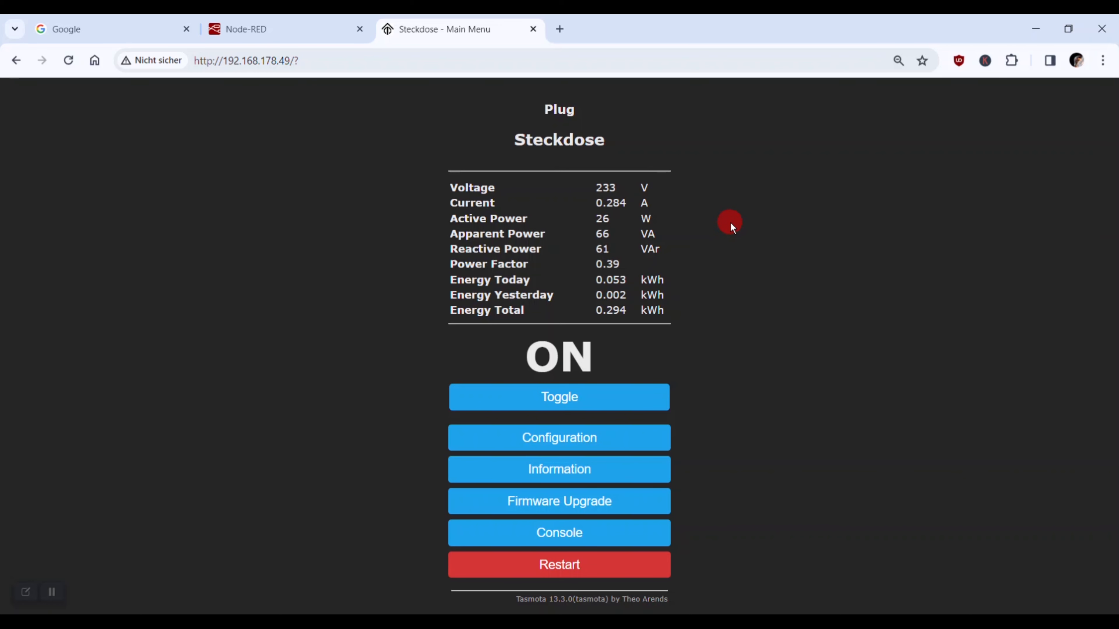
Open the plug's MQTT configuration and review its host, port, client, user and topic parameters.
left_click(578, 438)
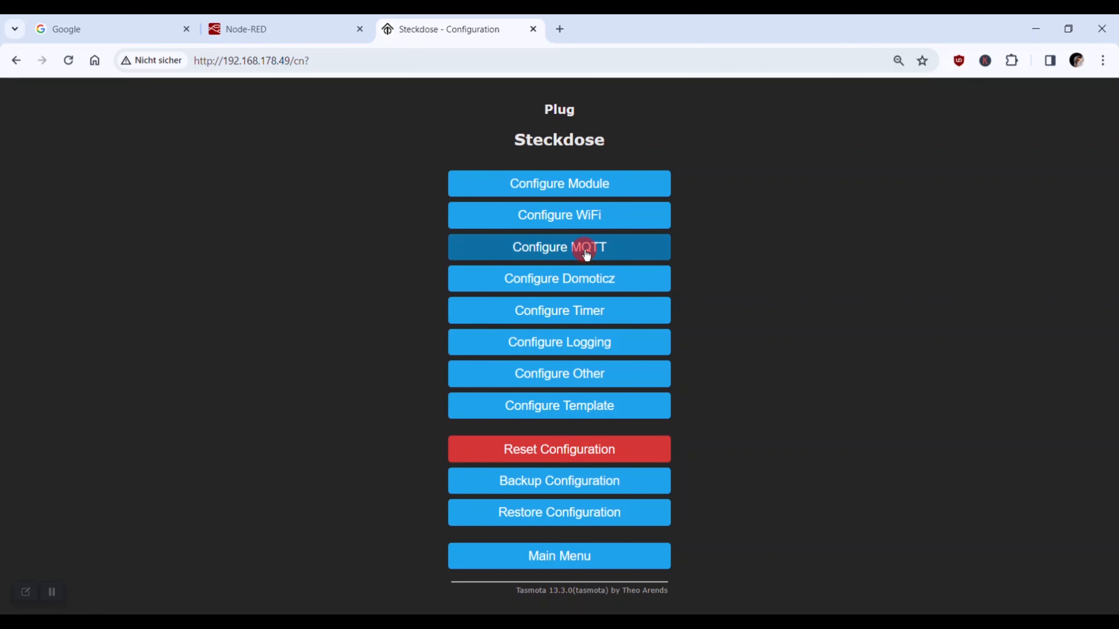
left_click(586, 255)
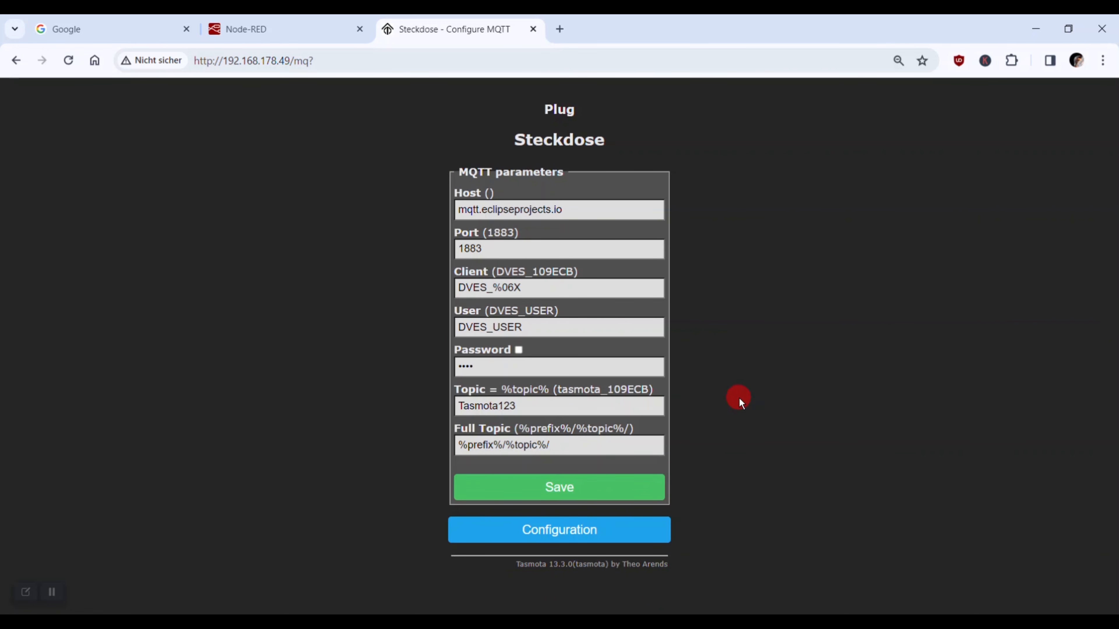
key("ctrl+plus")
key("ctrl+plus")
key("ctrl+plus")
key("ctrl+plus")
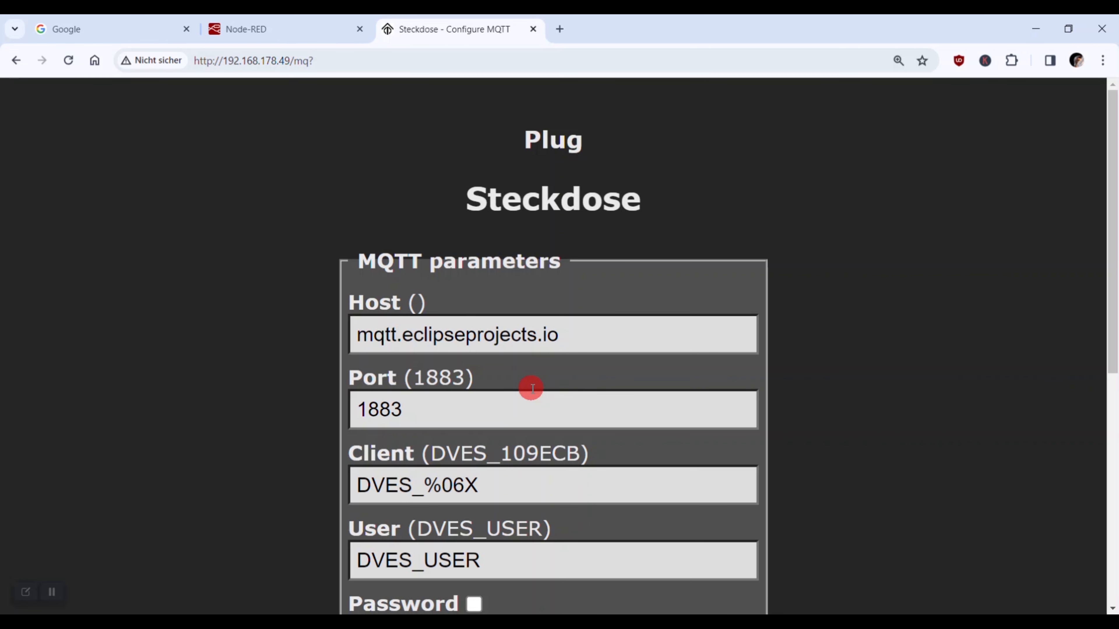
left_click(375, 336)
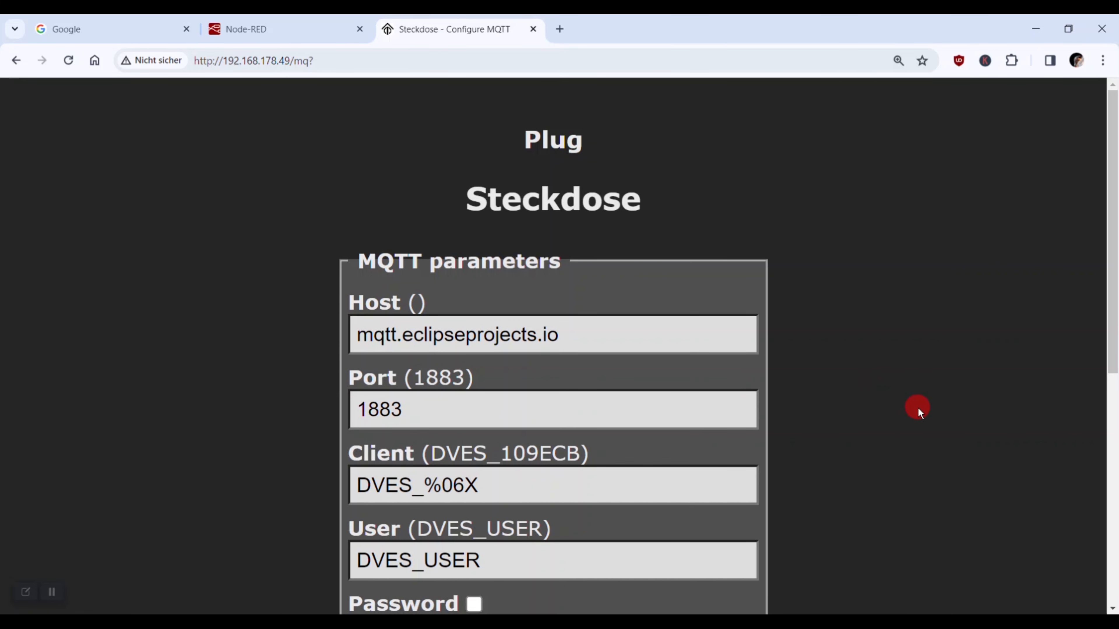
scroll(919, 408, "down", 6)
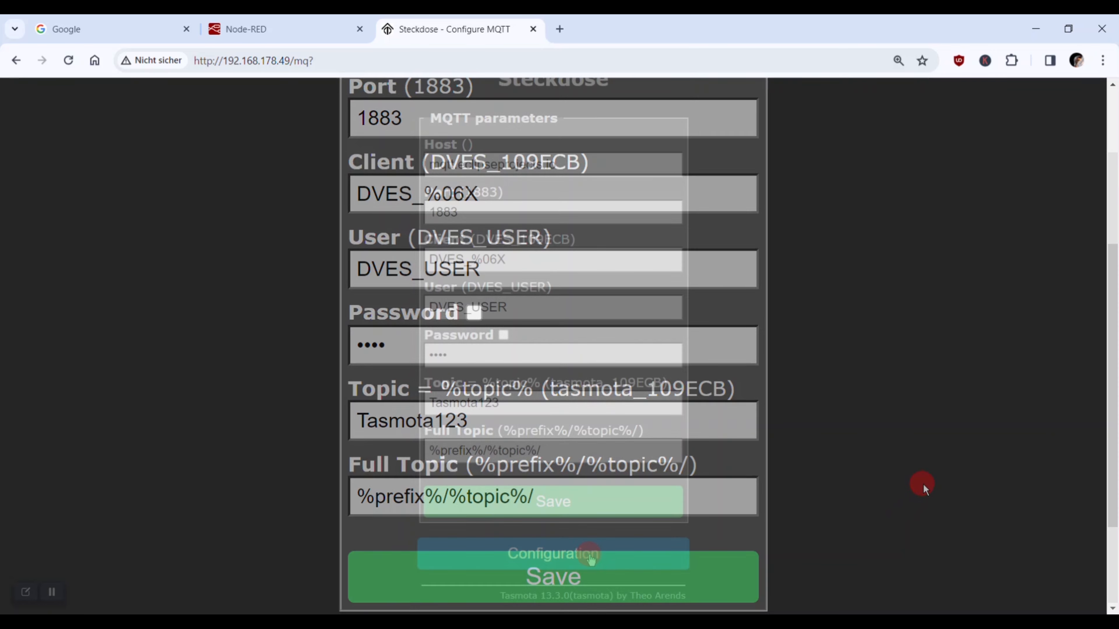
left_click(589, 555)
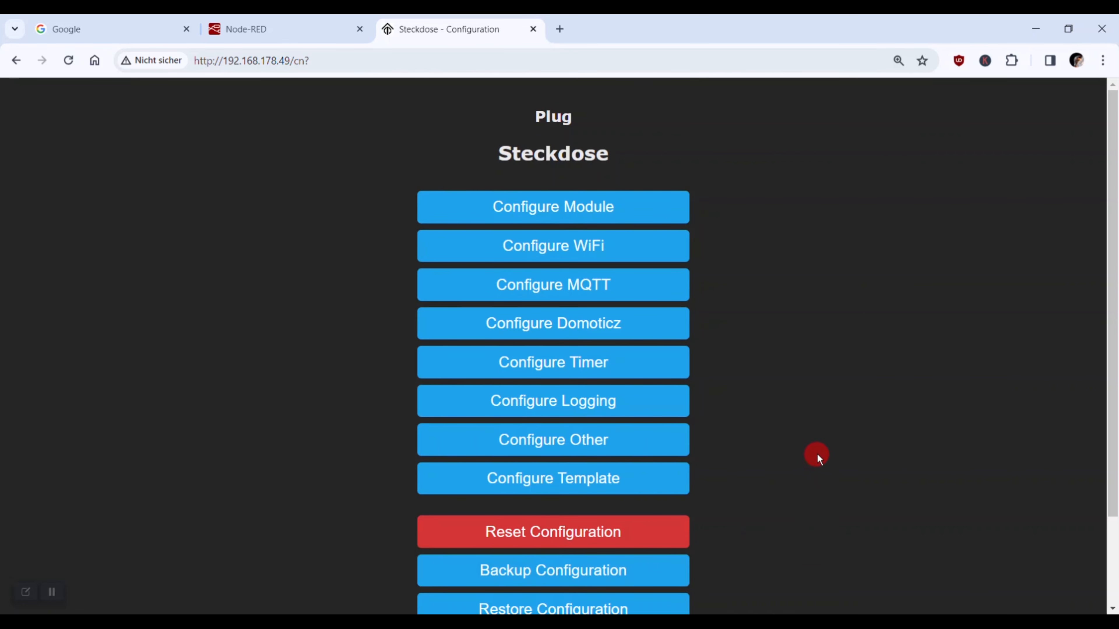
Open the plug's logging configuration, examine the telemetry period, and return to the main menu.
scroll(829, 452, "down", 2)
scroll(830, 452, "up", 1)
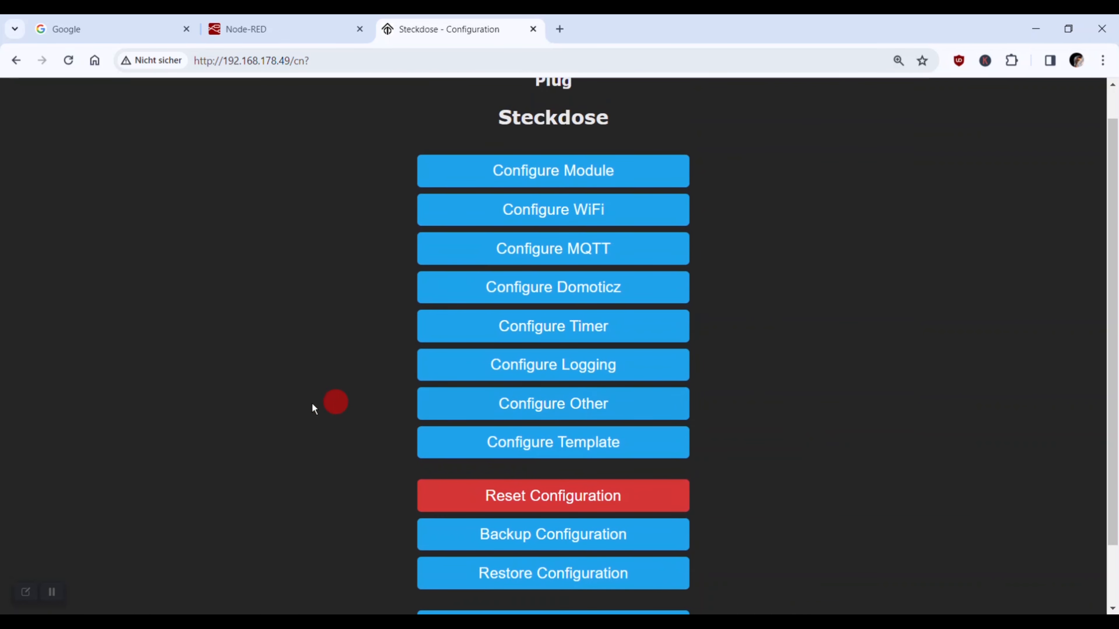
left_click(544, 366)
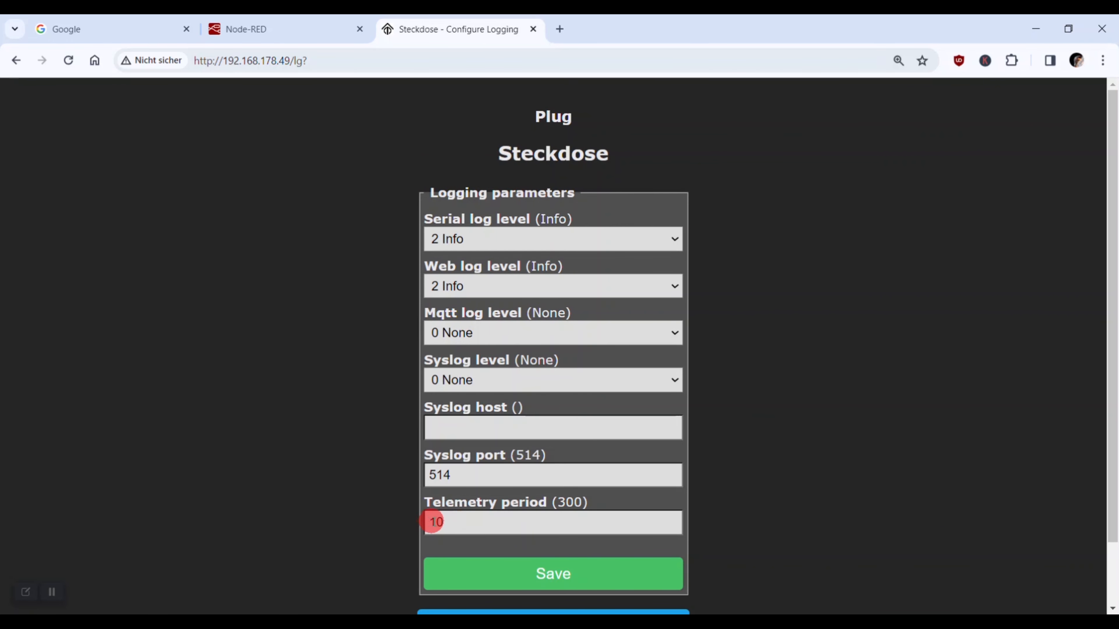
scroll(610, 508, "up", 5)
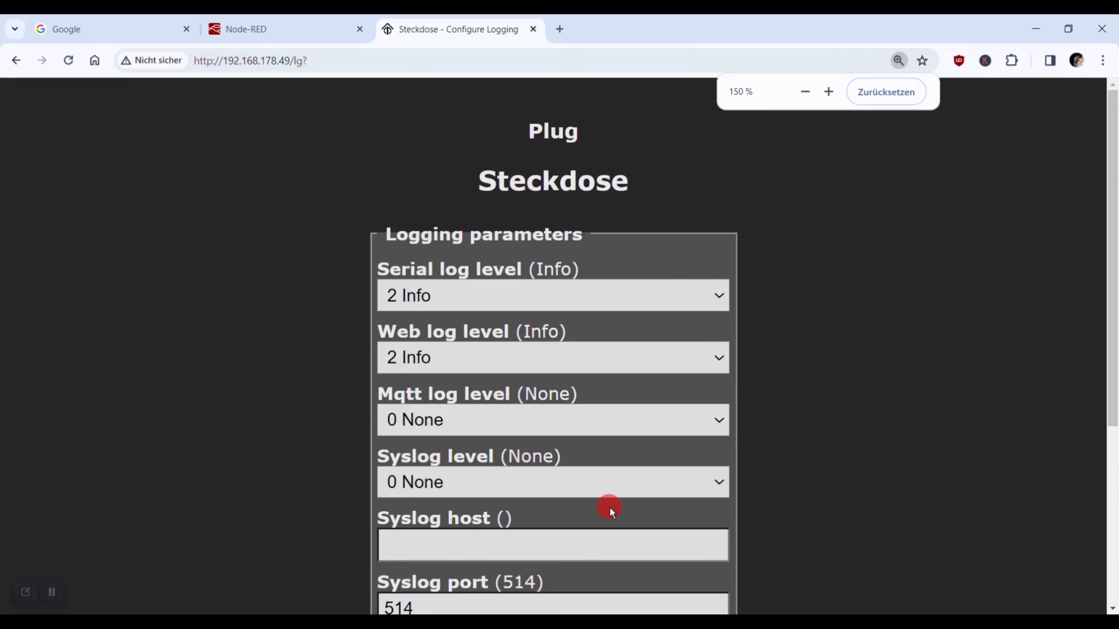
scroll(619, 496, "down", 5)
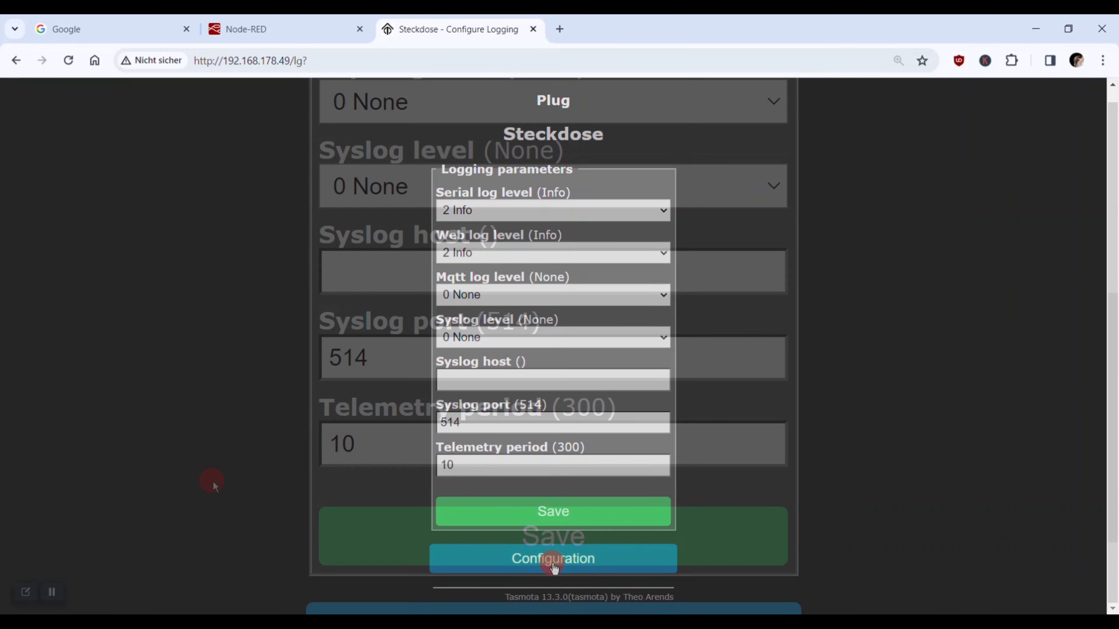
left_click(554, 568)
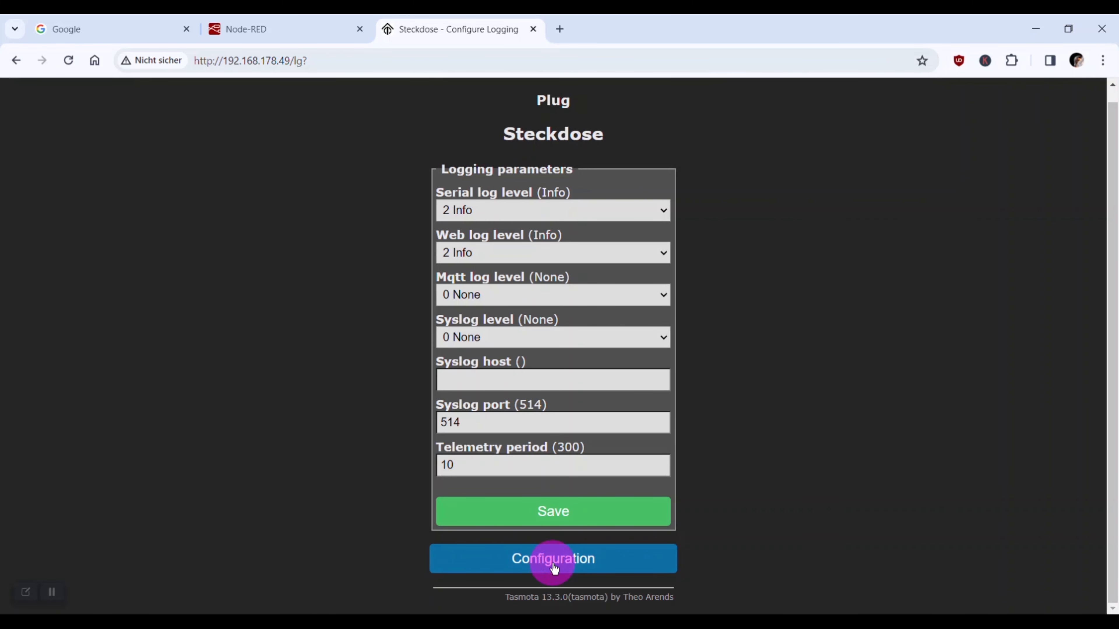
left_click(531, 571)
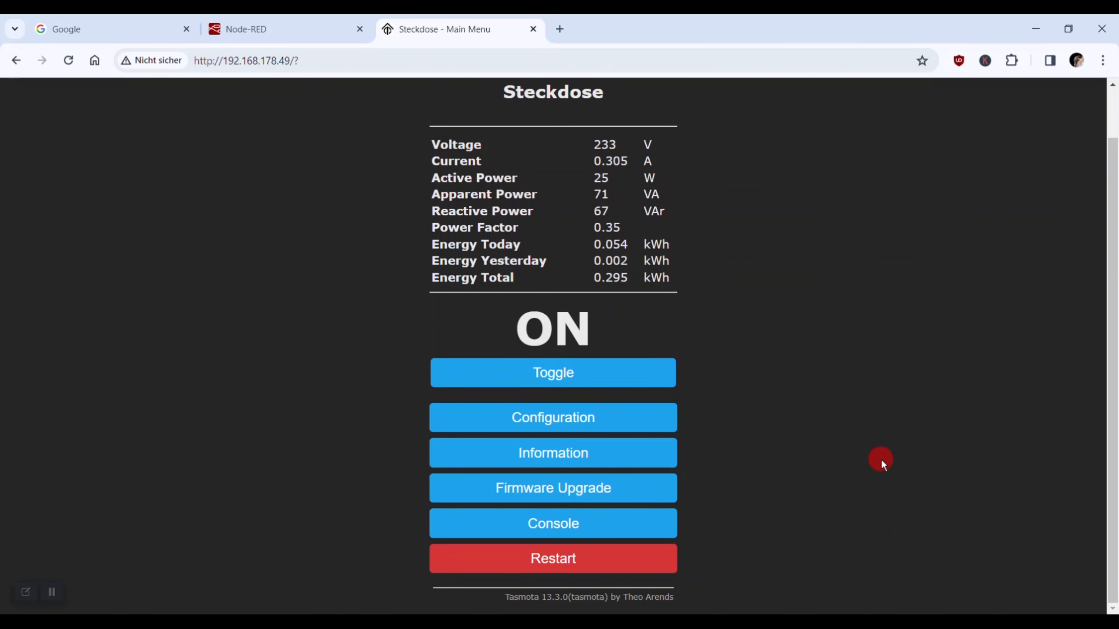
View the MQTT messages in the plug's console and return to the main menu.
left_click(558, 527)
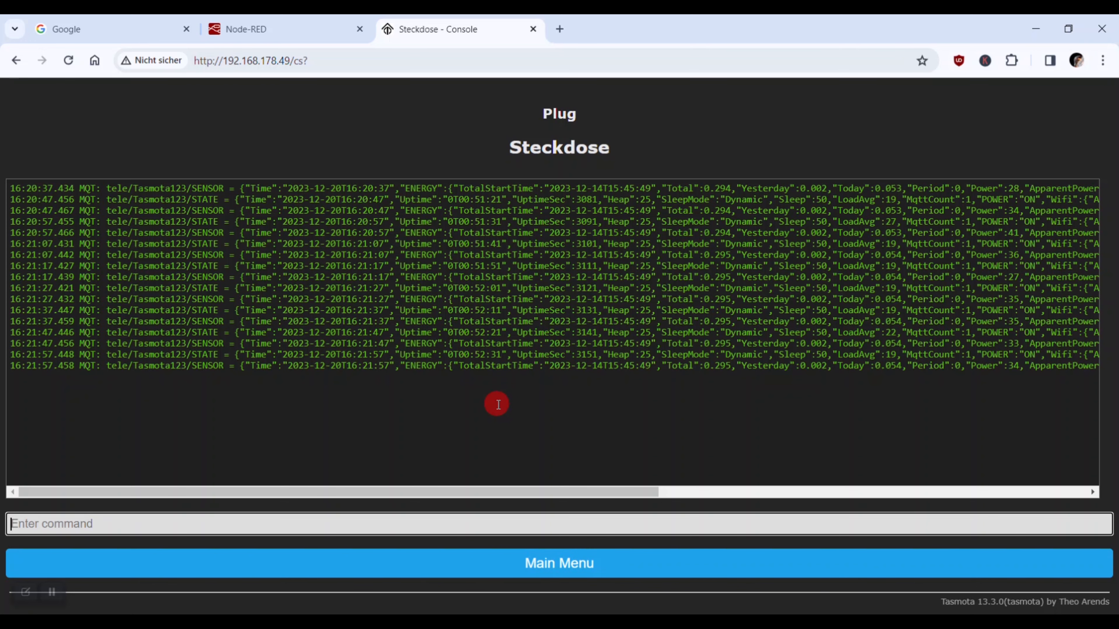
left_click(552, 564)
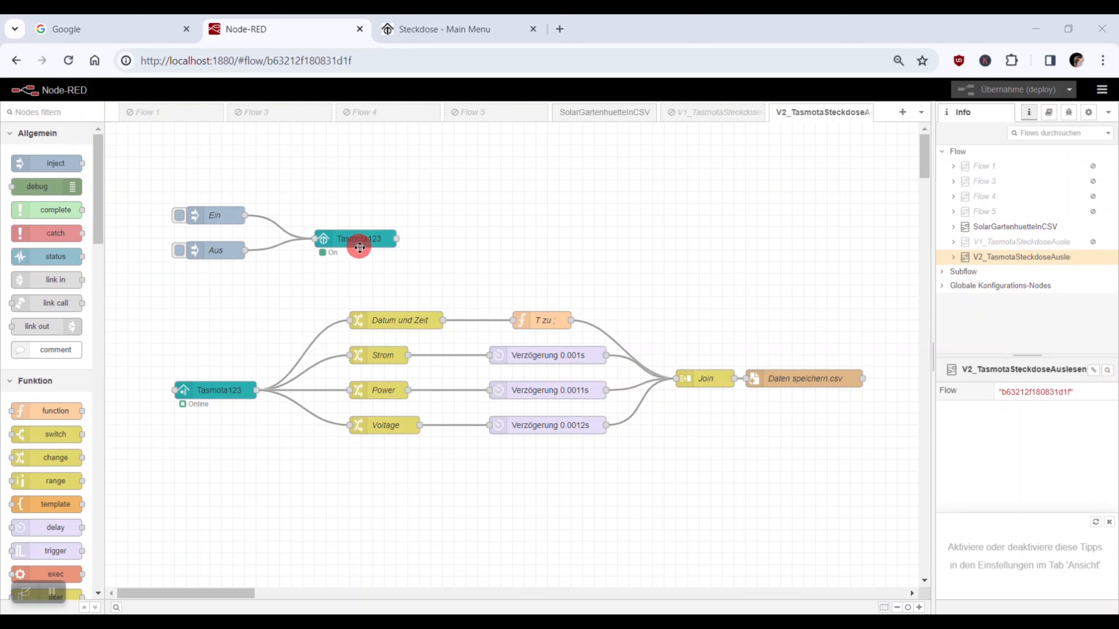
Switch to Node-RED, filter the installed palette nodes for "Tasmota", and close the settings.
left_click(1104, 91)
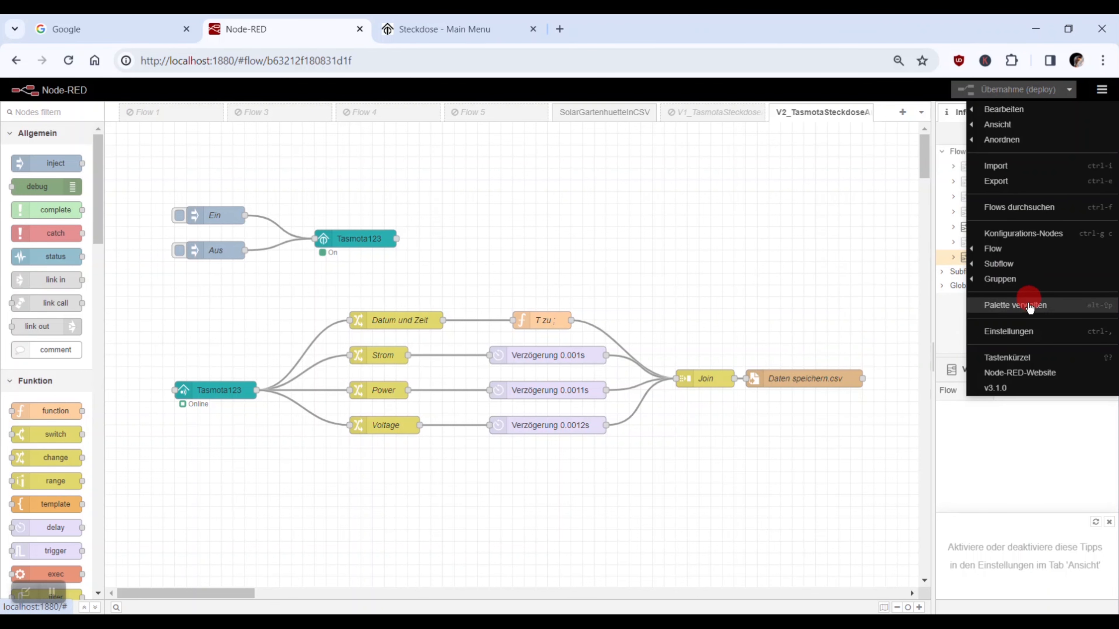
left_click(1022, 330)
left_click(572, 192)
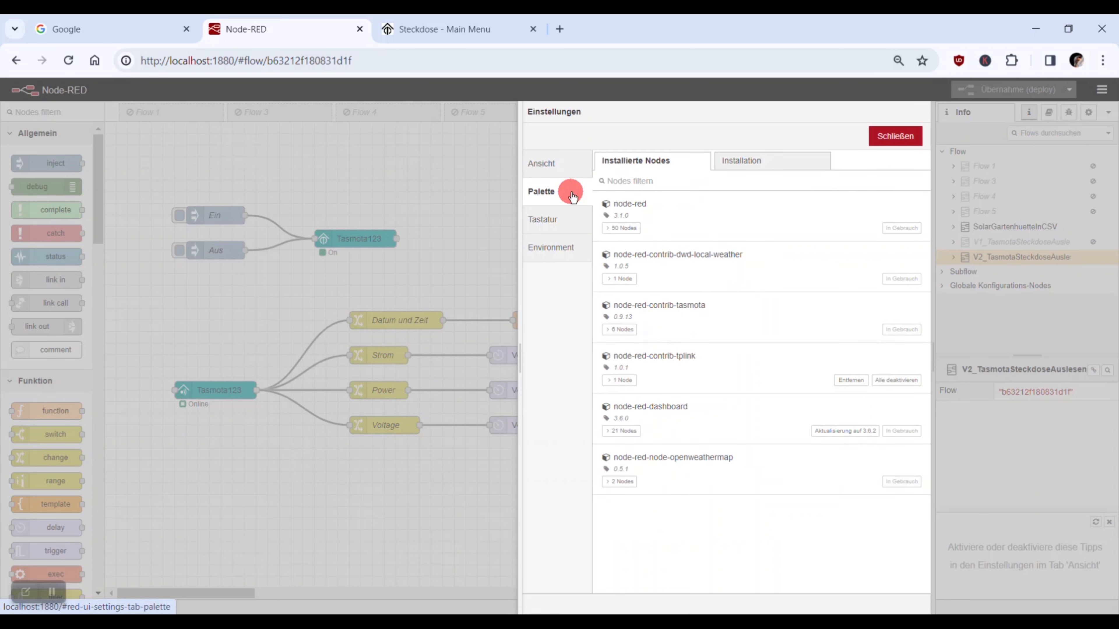
left_click(693, 182)
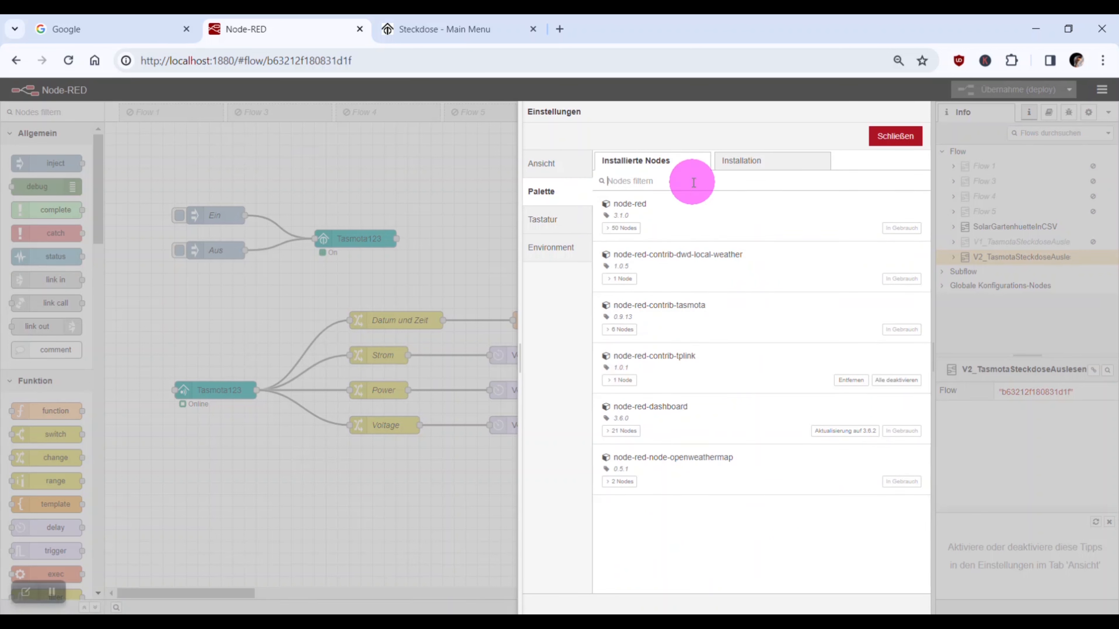
type("Tasmota")
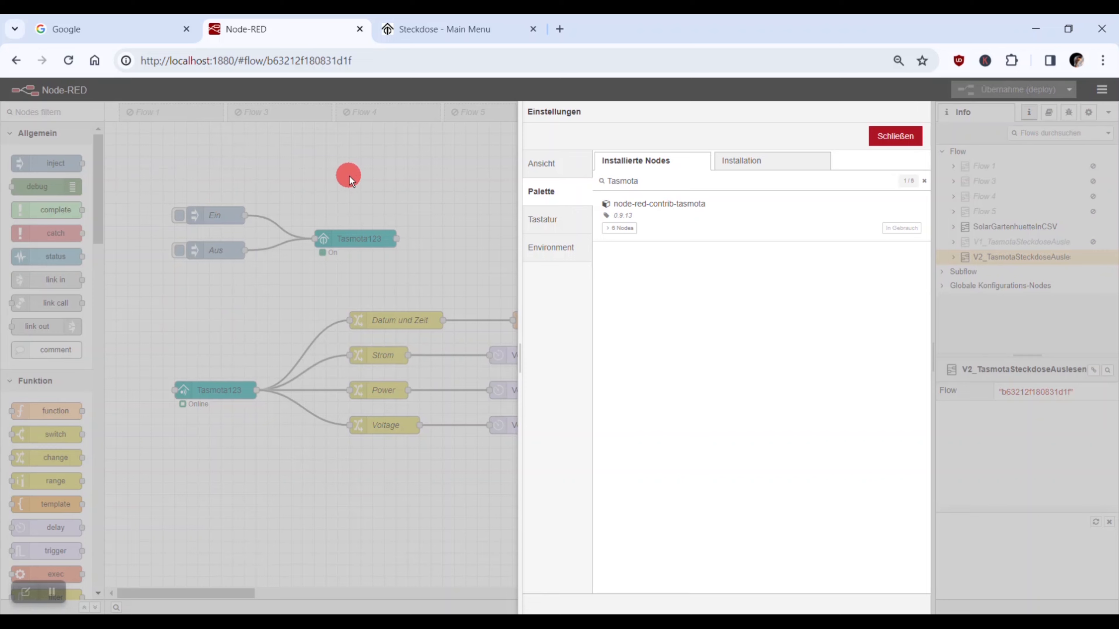
left_click(237, 531)
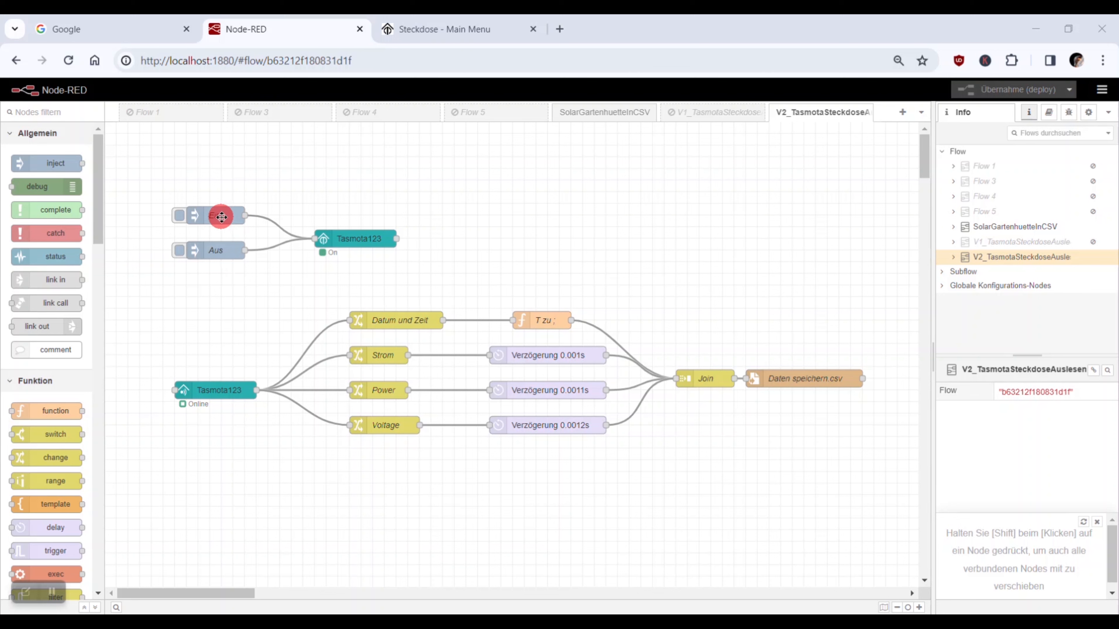
Inspect the Ein and Aus inject nodes, checking the payload options and choosing true for Ein.
left_click(61, 163)
double_click(214, 215)
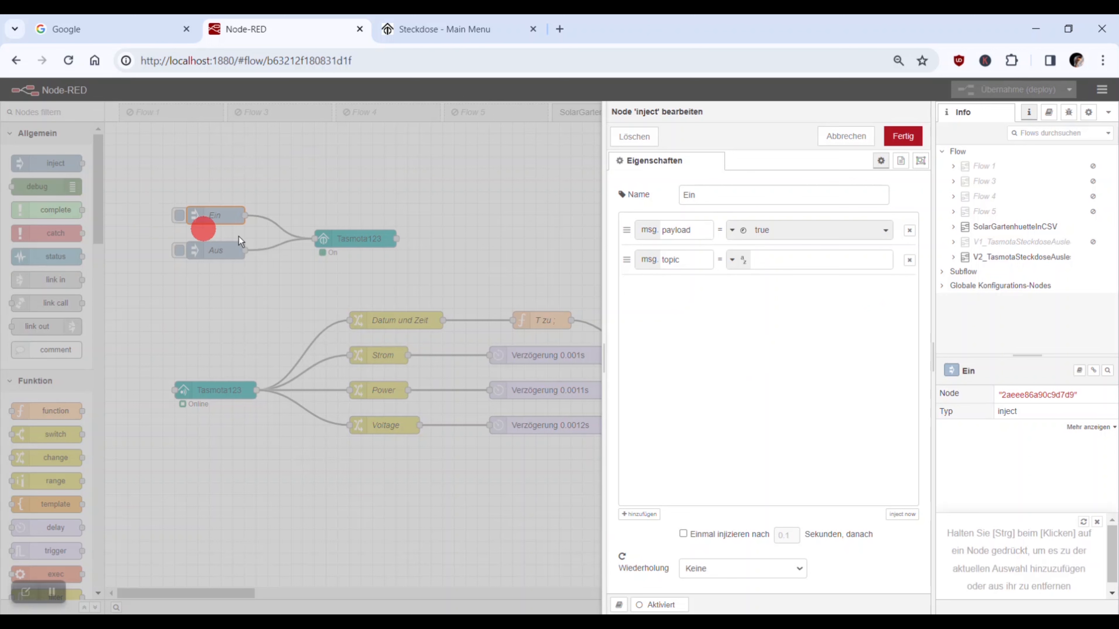
left_click(887, 232)
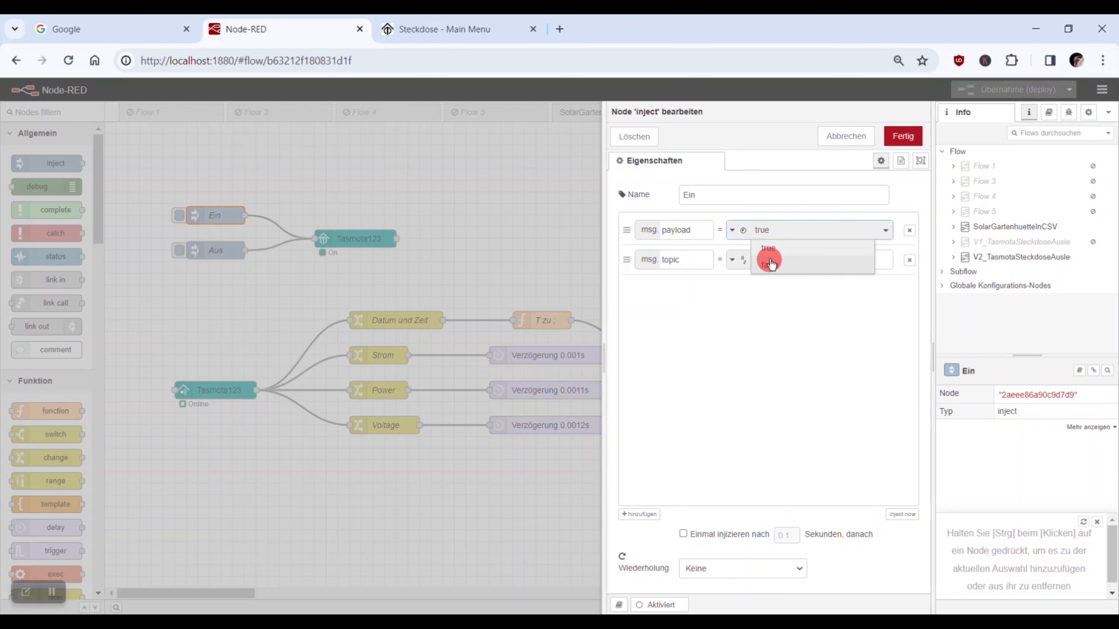
left_click(768, 247)
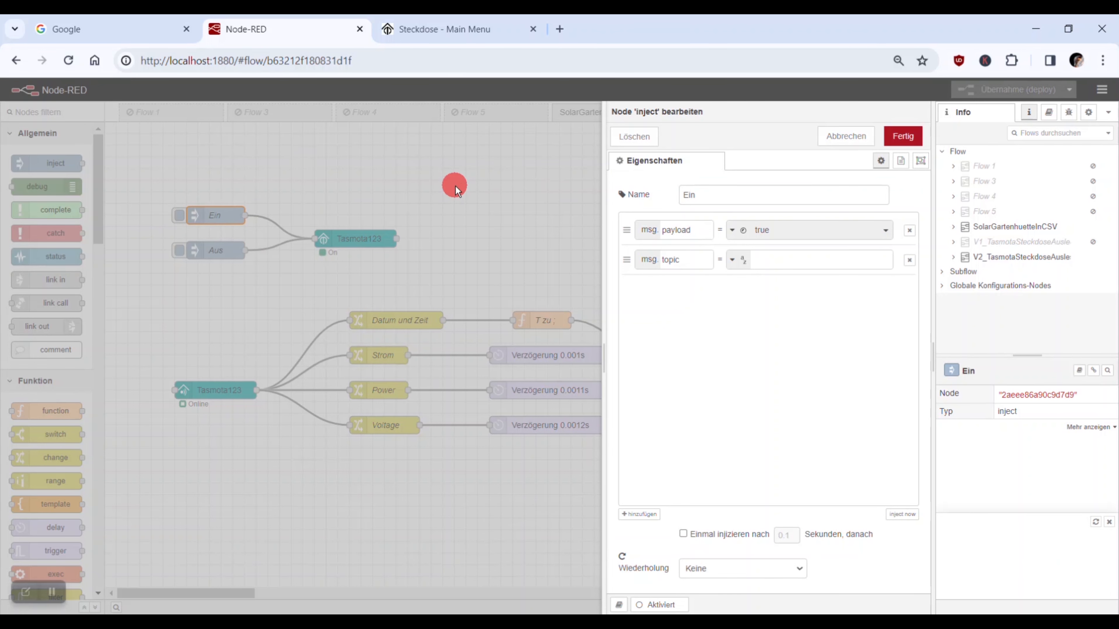
left_click(455, 187)
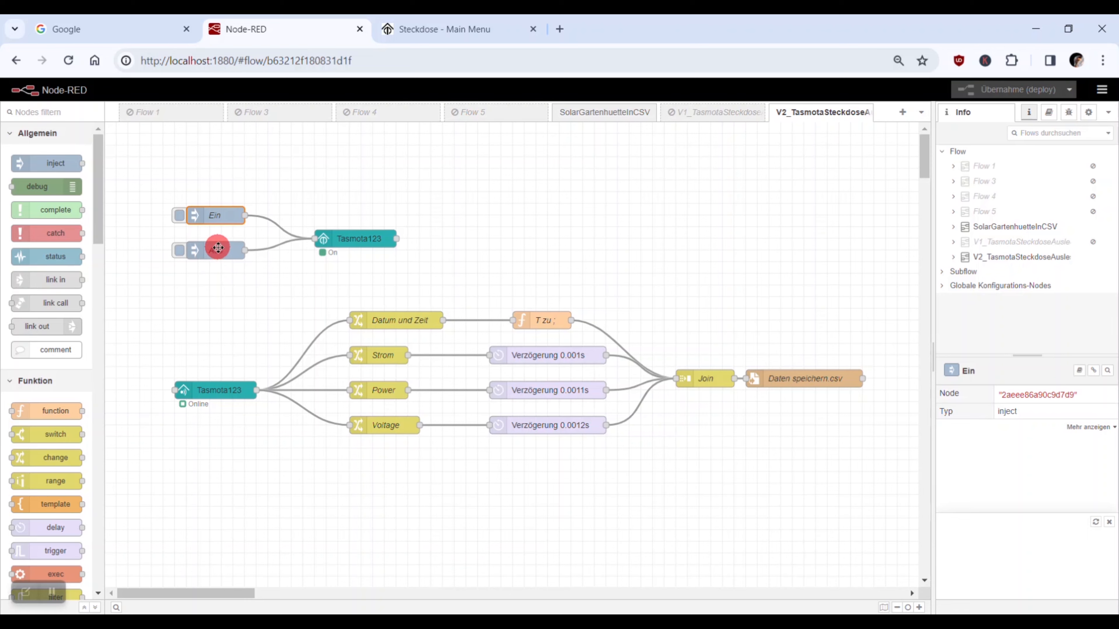
double_click(218, 250)
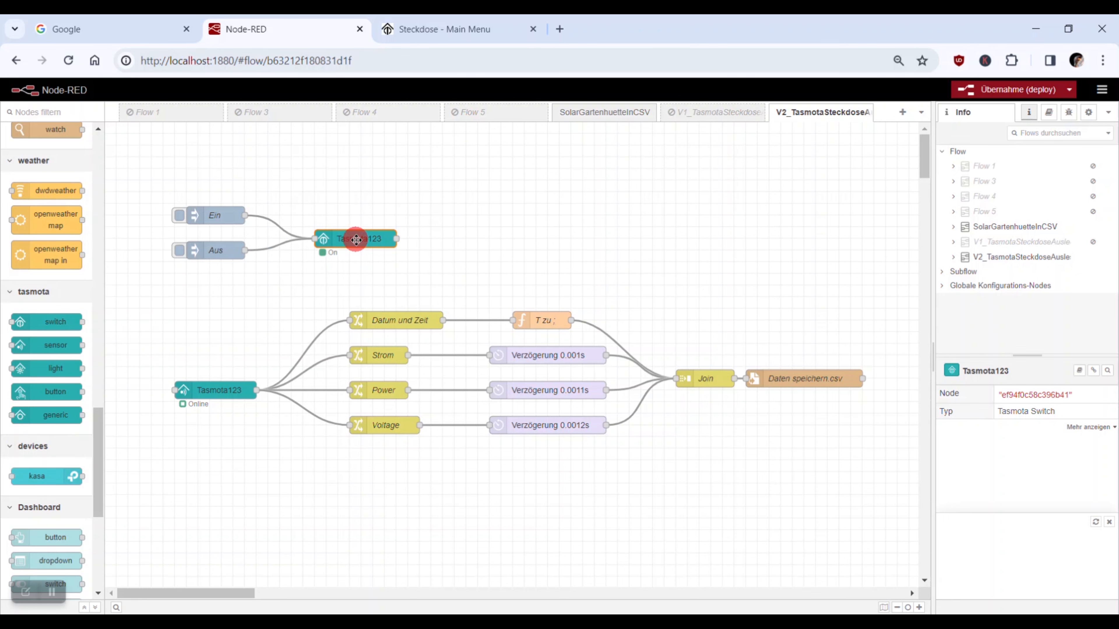
Inspect the Tasmota123 switch node's broker and device settings, including the MQTT broker's address and port.
double_click(374, 239)
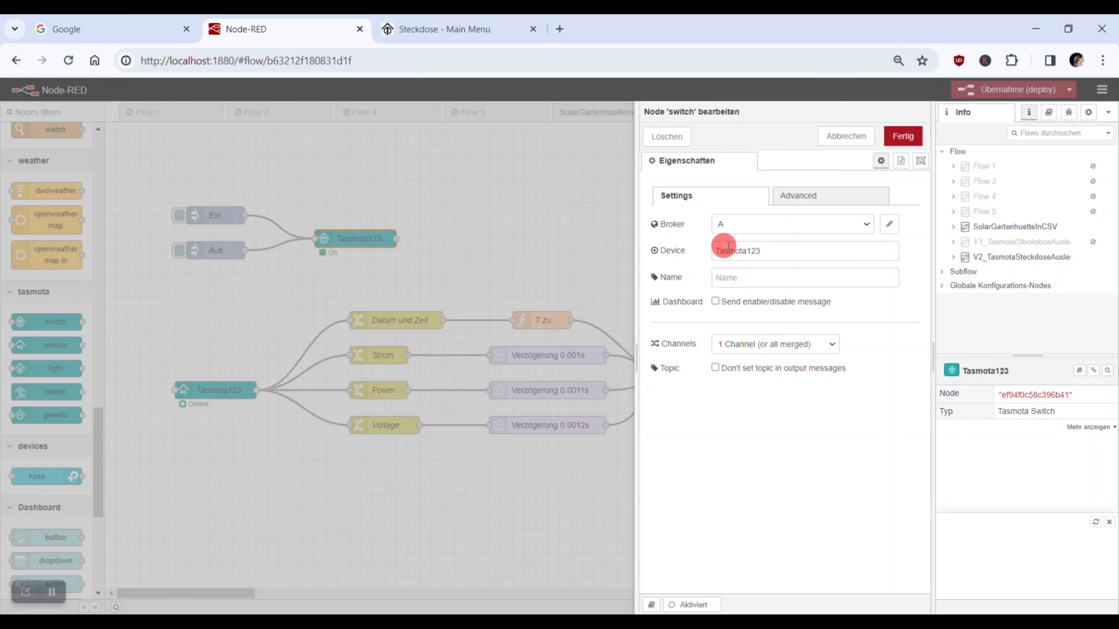
left_click(891, 226)
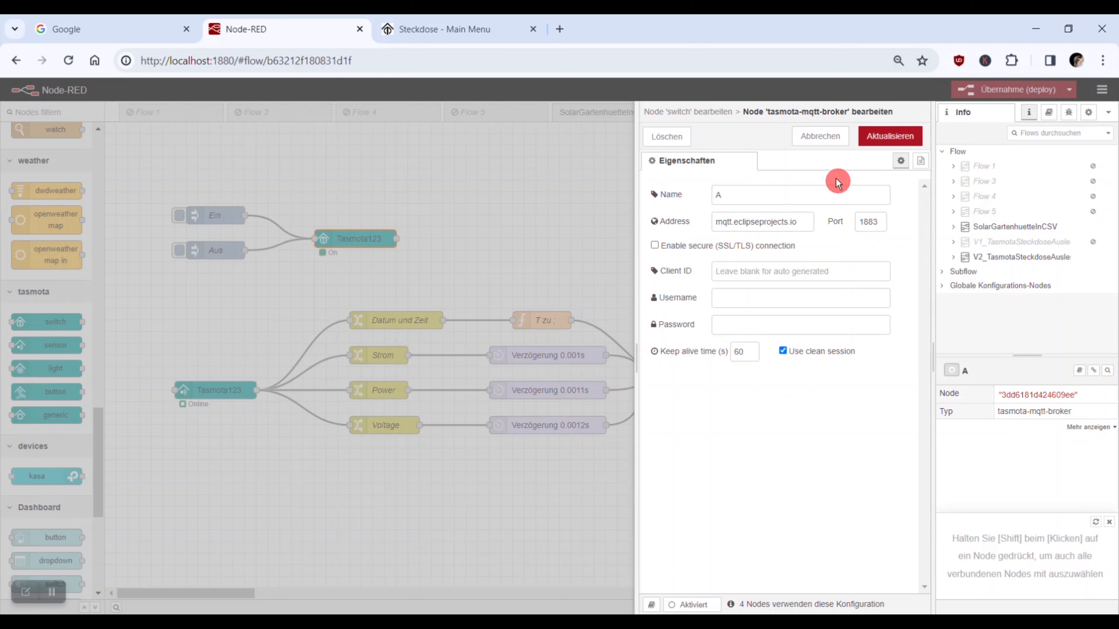
left_click(820, 140)
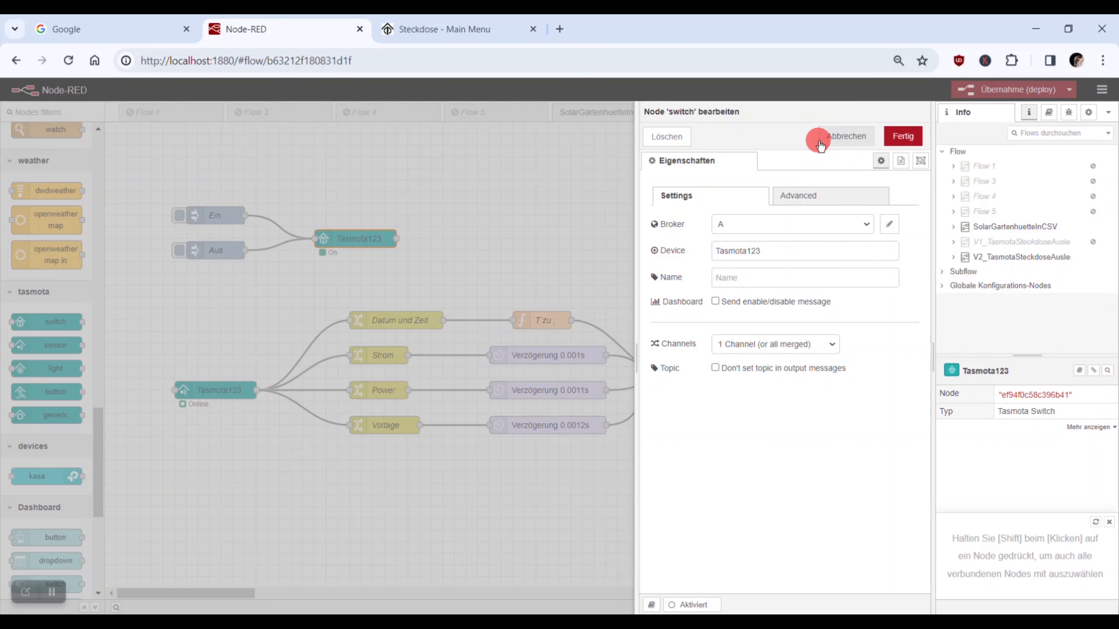
left_click(850, 138)
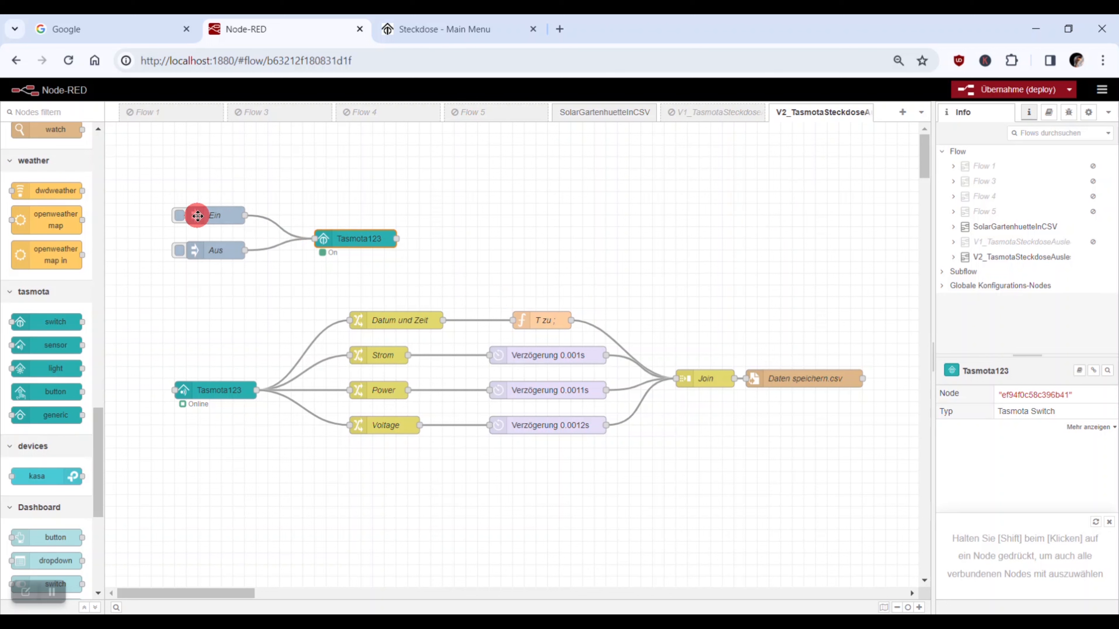
left_click(208, 215)
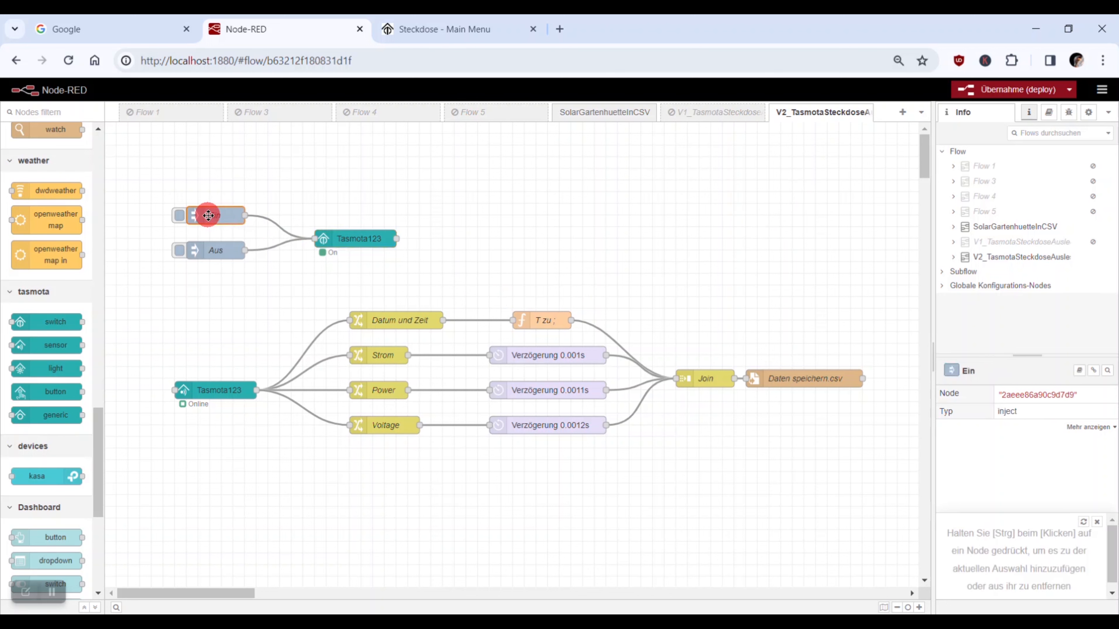
left_click(202, 253)
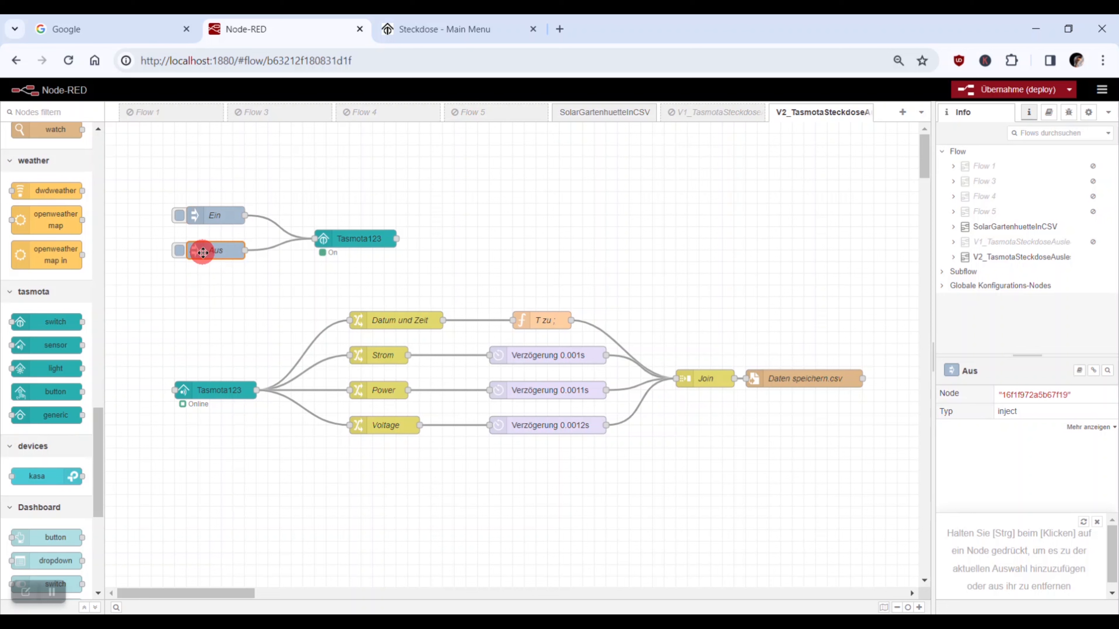
left_click(220, 217)
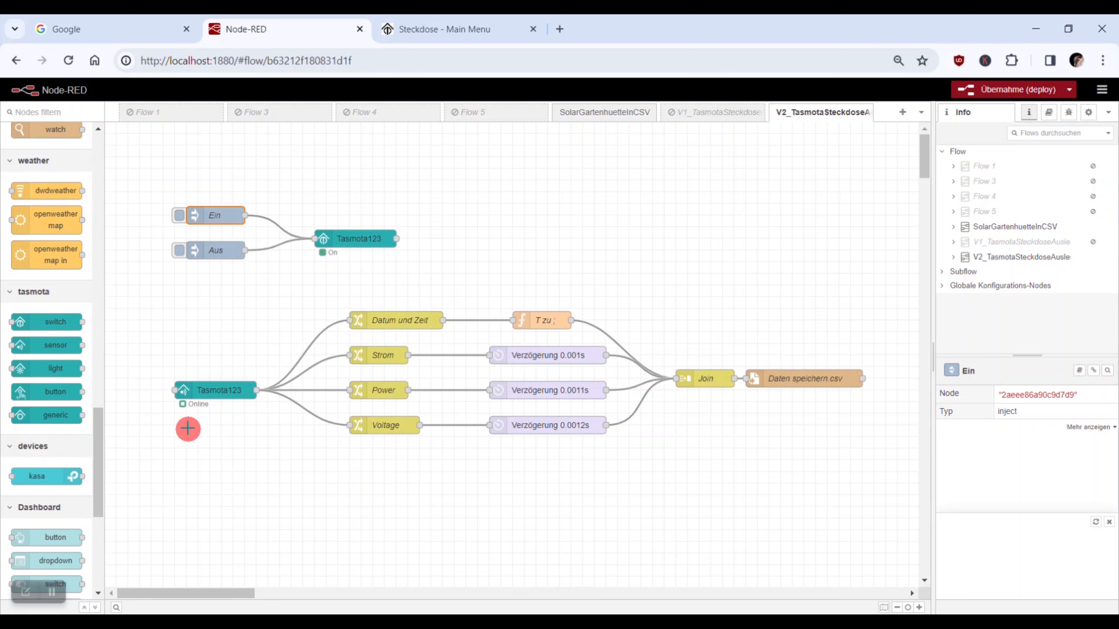
Inspect the Tasmota123 sensor node's device and topic settings along with its MQTT broker configuration.
double_click(209, 391)
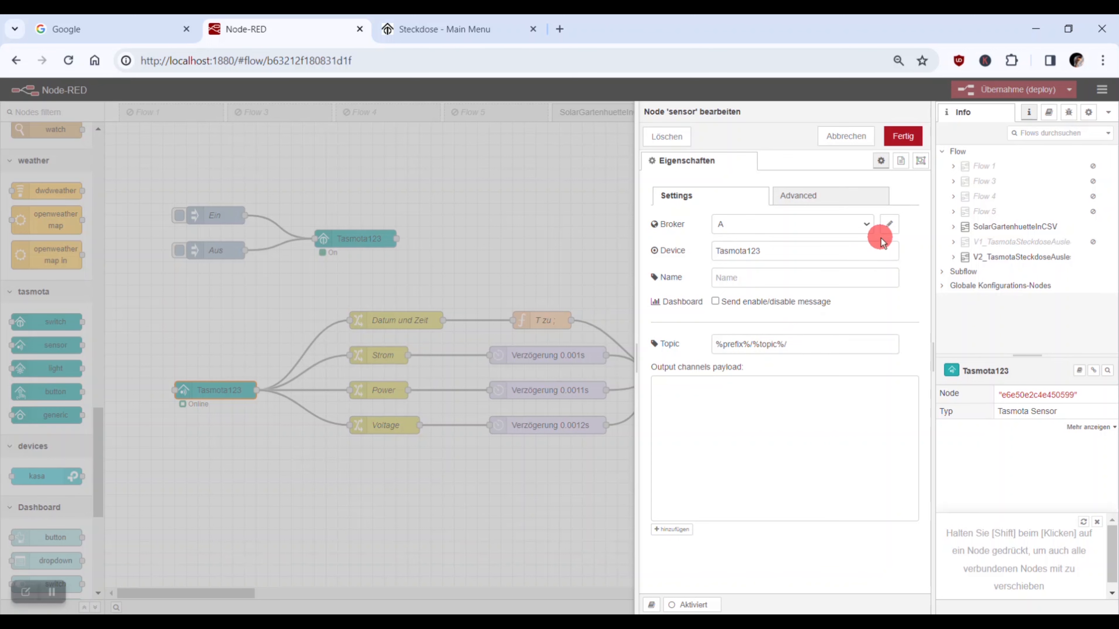
left_click(891, 225)
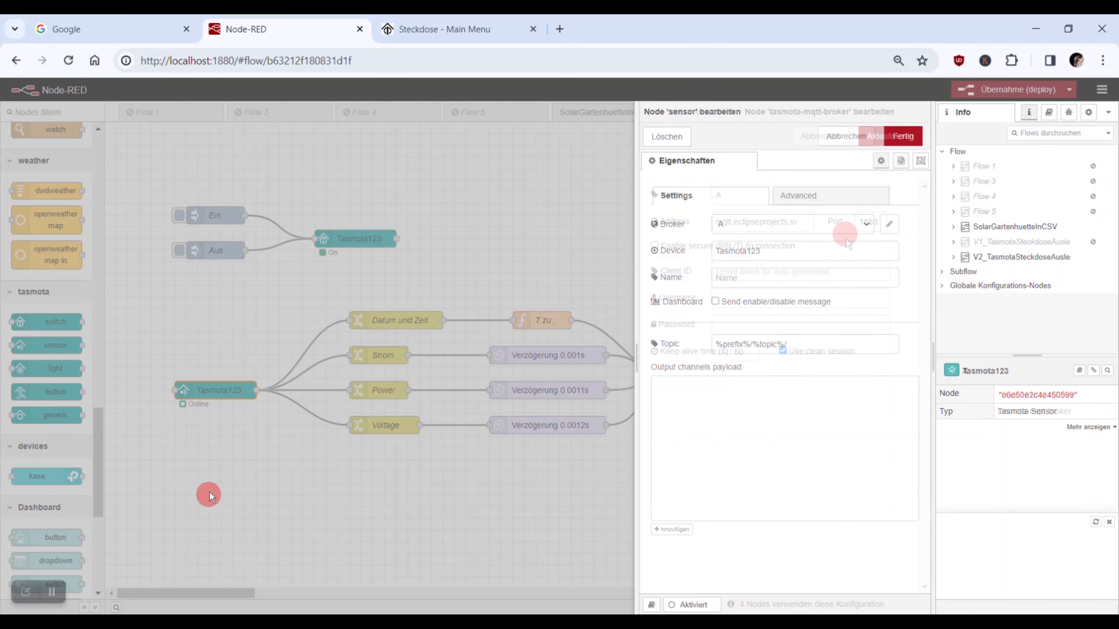
left_click(219, 455)
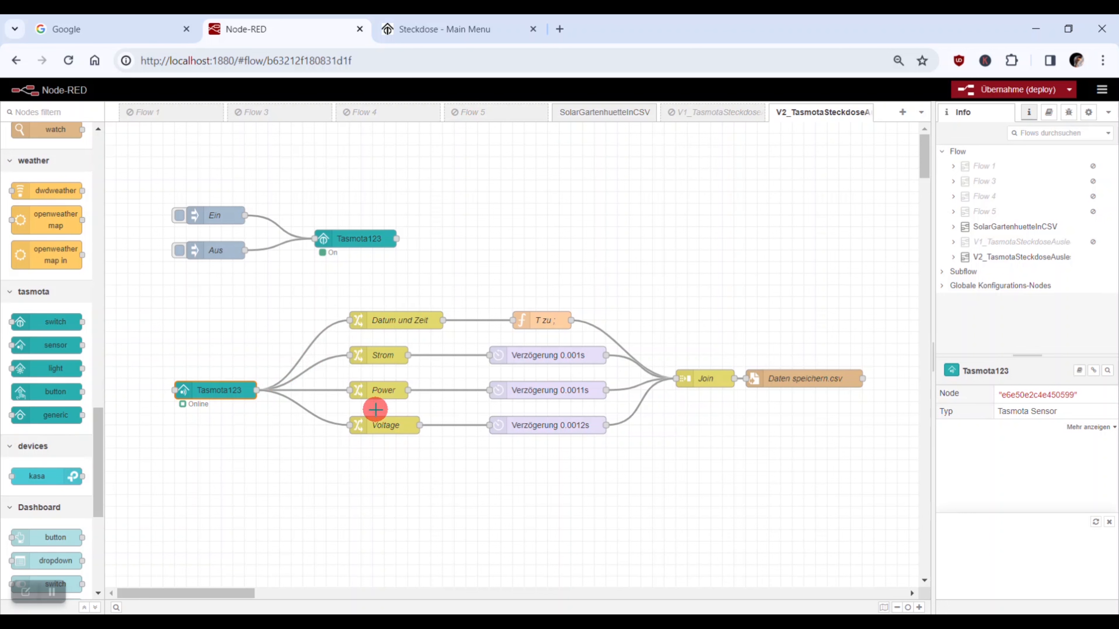
Inspect the Datum und Zeit change node's move rule and the code of the "T zu ;" function node.
double_click(413, 320)
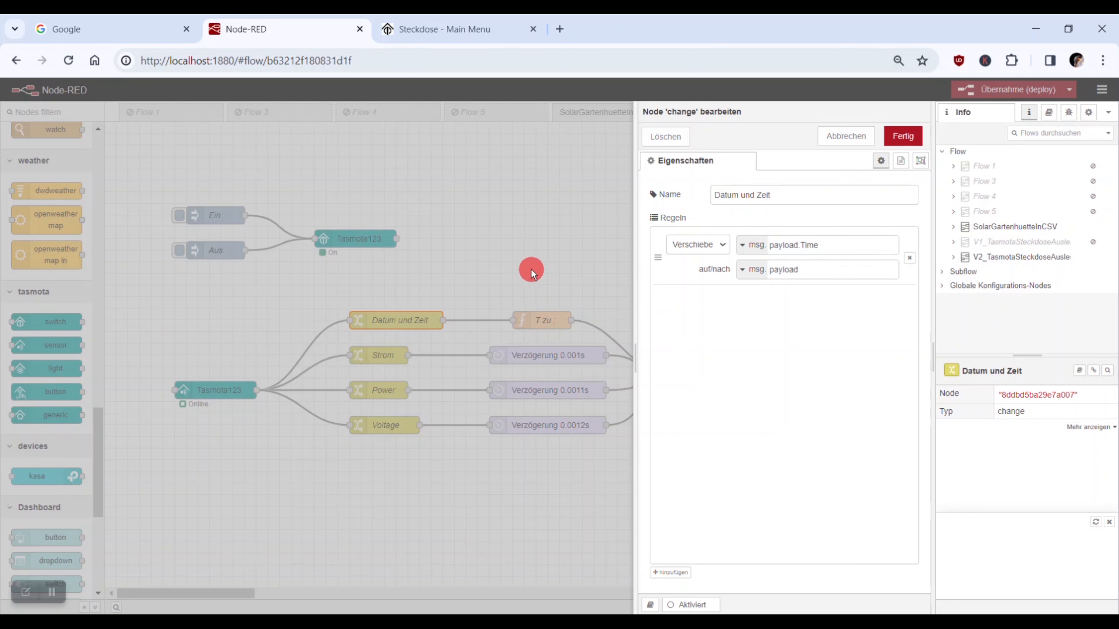
left_click(846, 136)
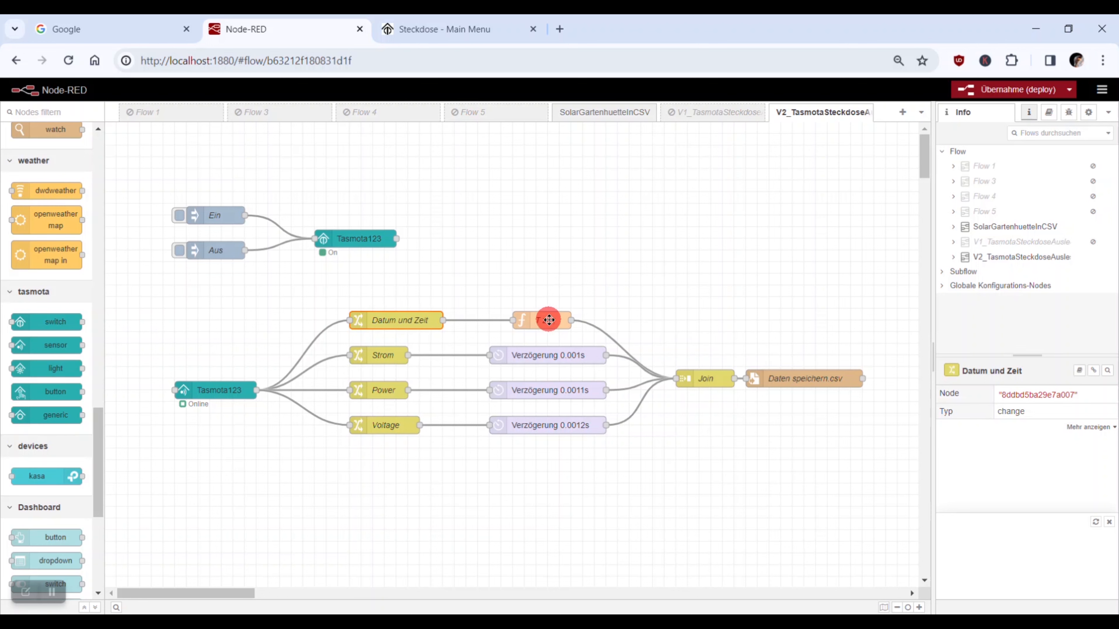
double_click(548, 320)
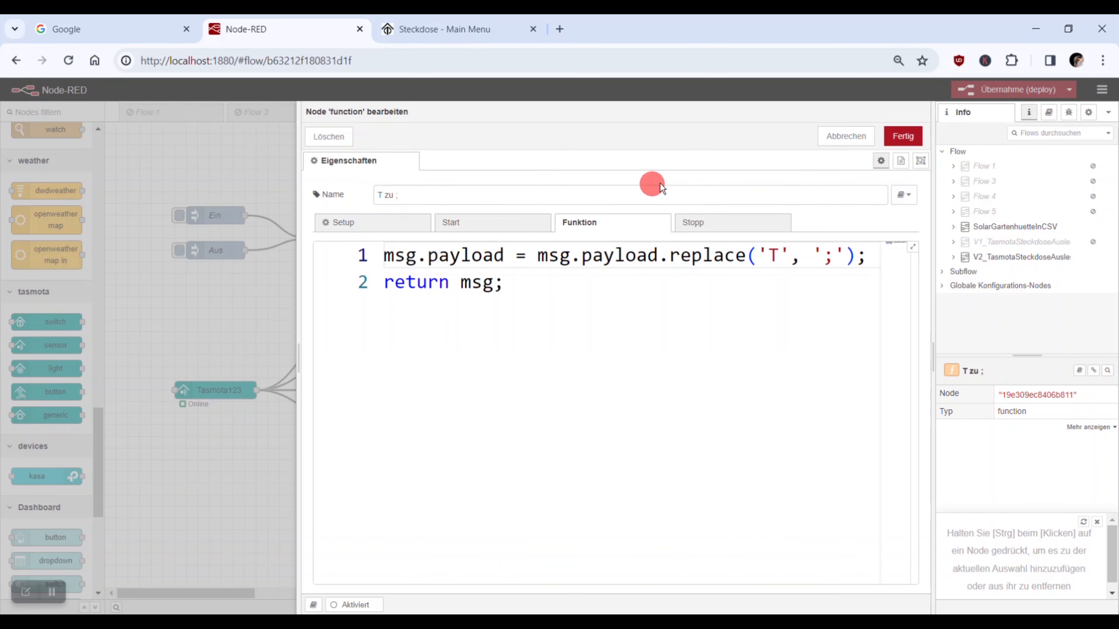
left_click(842, 136)
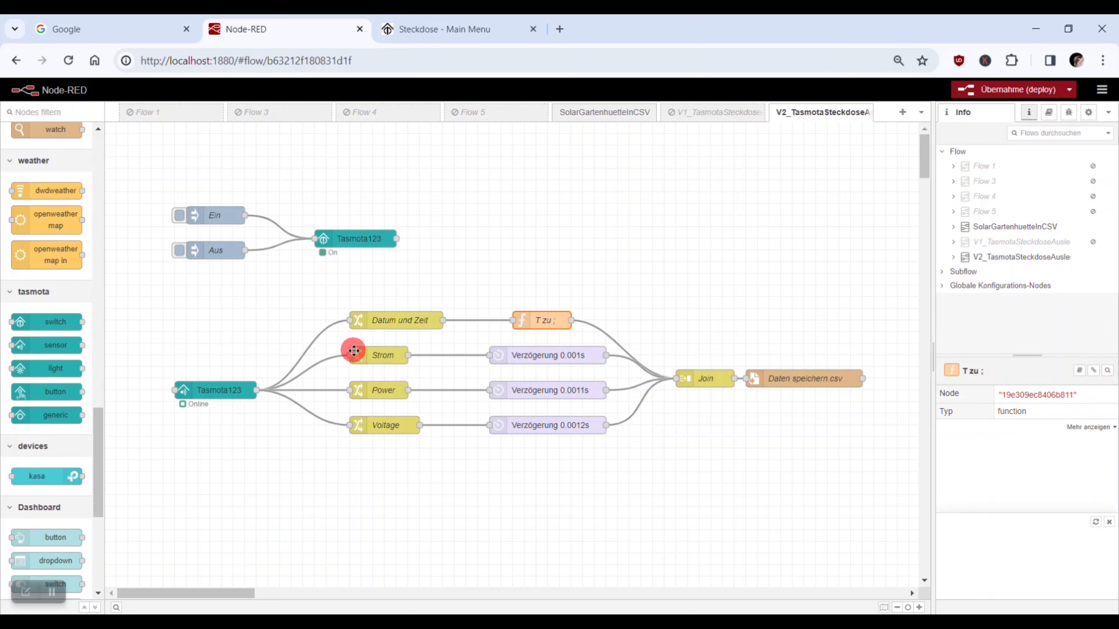
Inspect the move rules of the Strom and Power change nodes, leaving both unchanged.
double_click(387, 356)
key("ctrl+plus")
key("ctrl+plus")
key("ctrl+plus")
key("ctrl+plus")
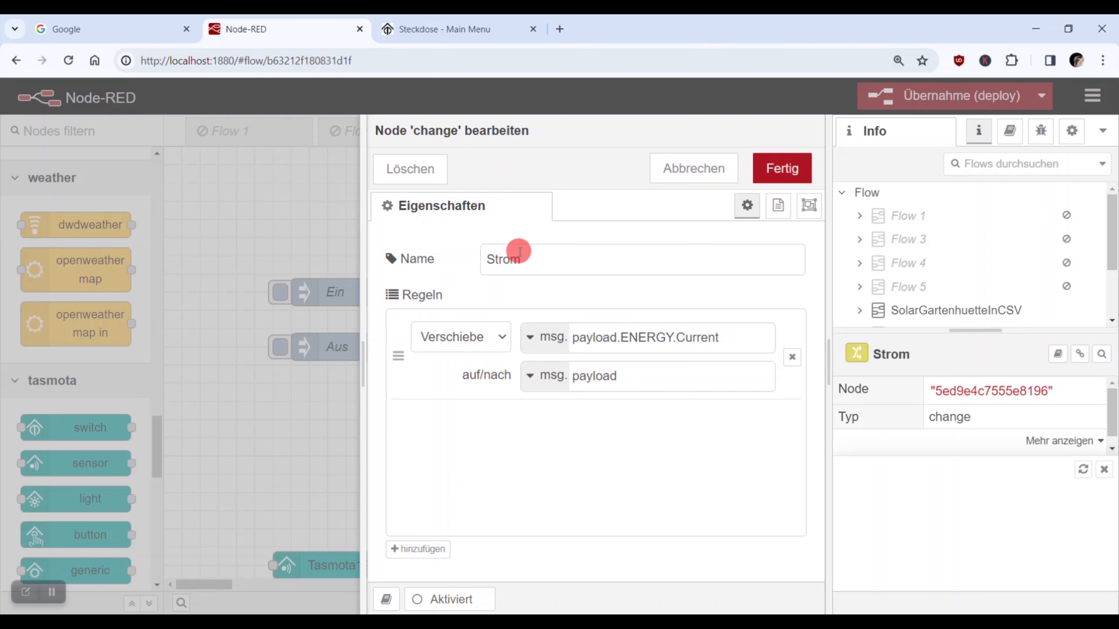
left_click(701, 174)
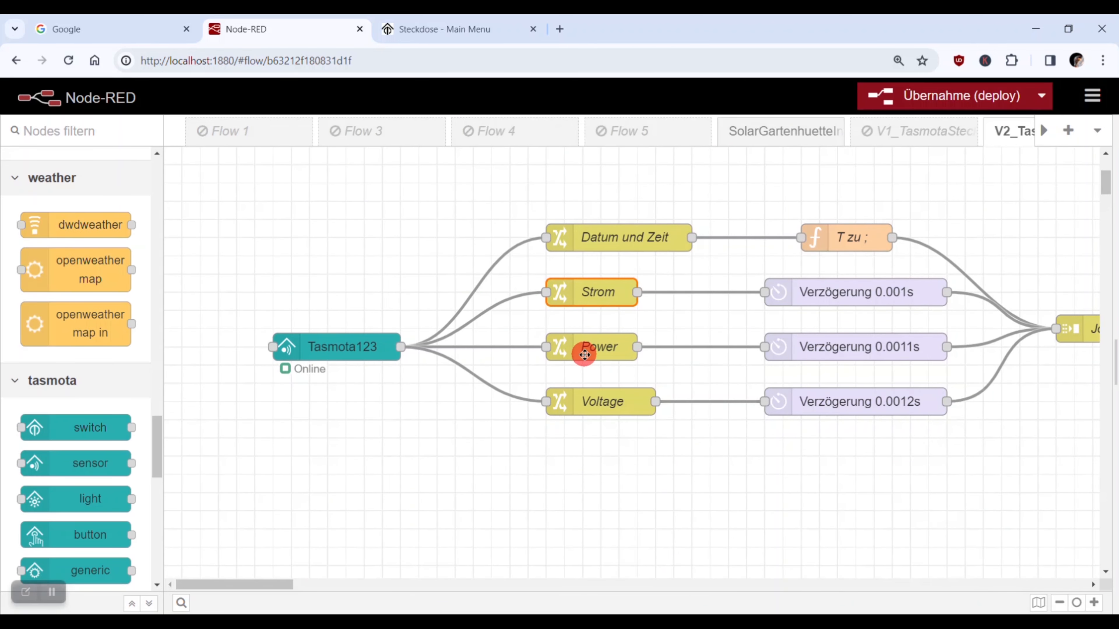
double_click(590, 351)
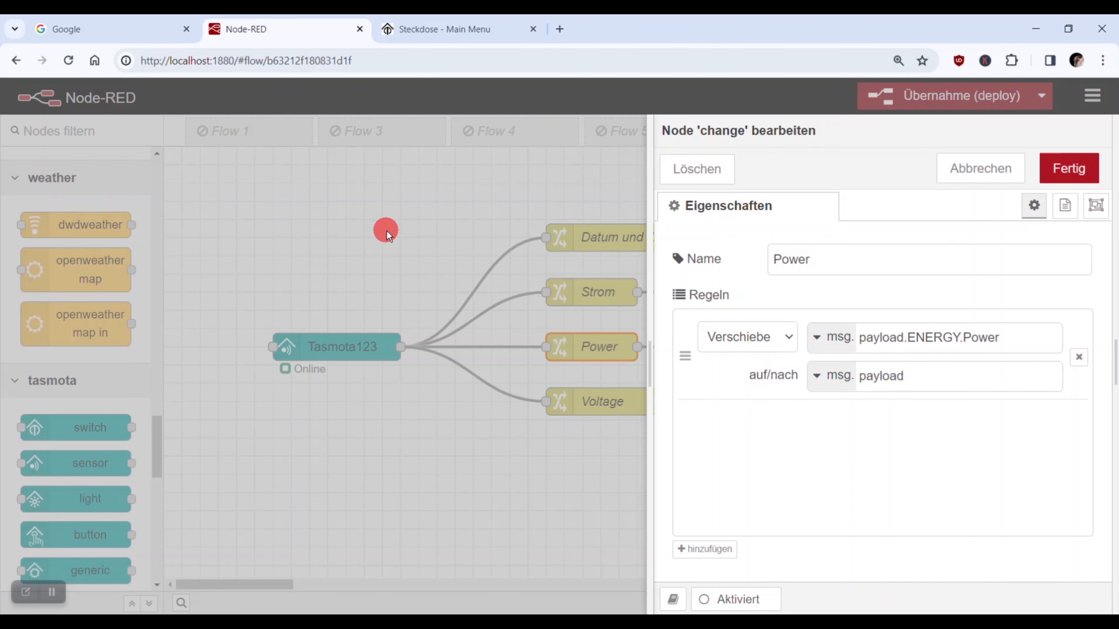
left_click(963, 174)
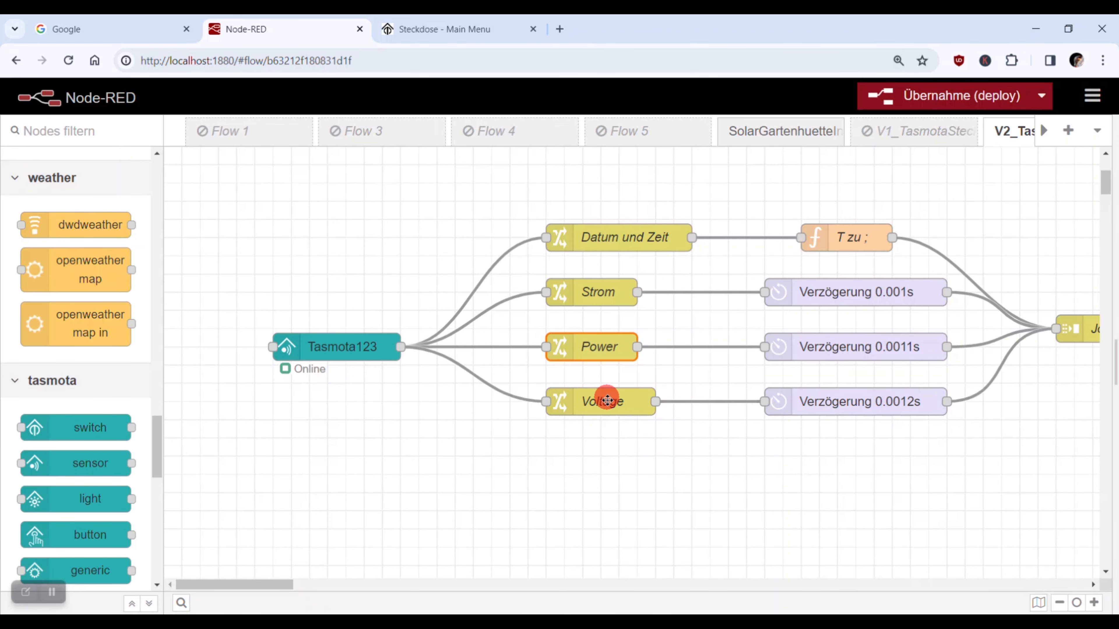
Inspect the delay settings on the Strom branch and the Join node's mode, separator and timeout settings.
key("ctrl+minus")
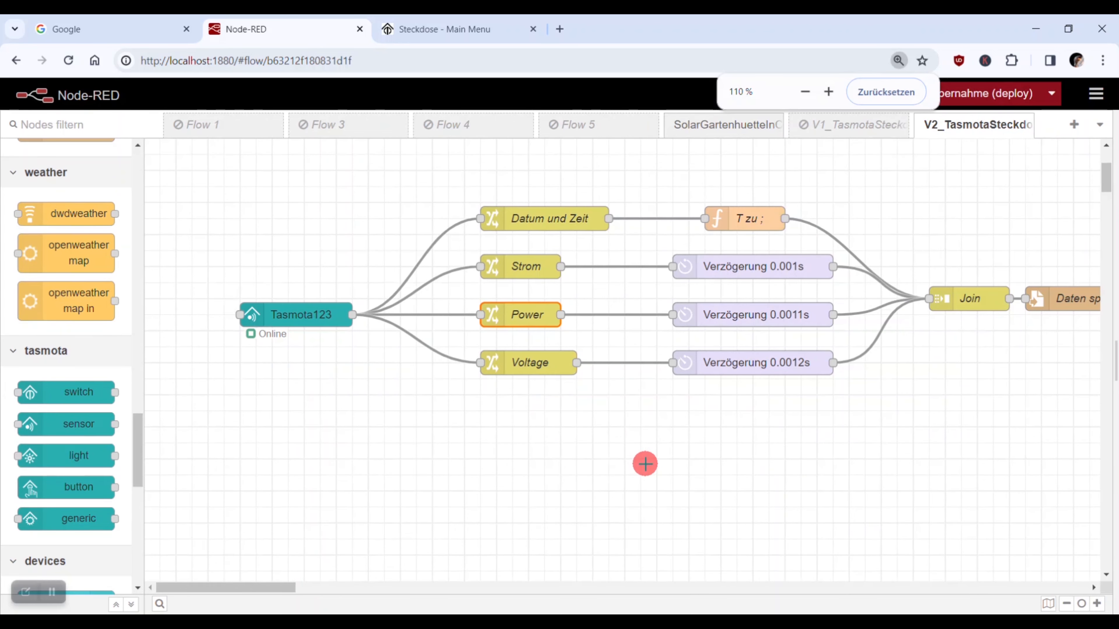
key("ctrl+minus")
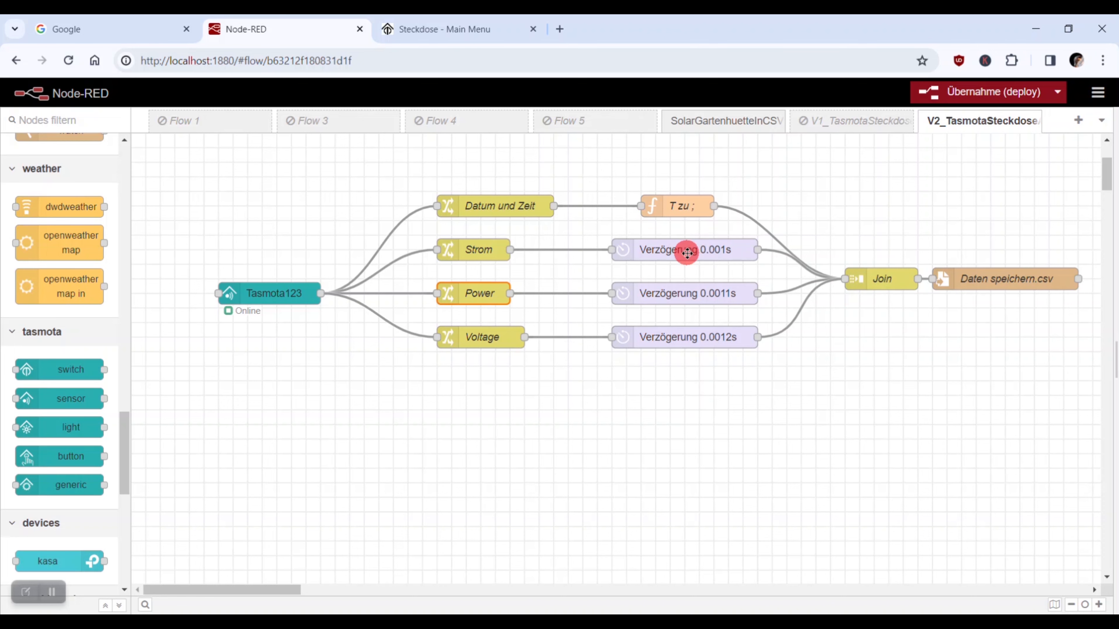
double_click(714, 250)
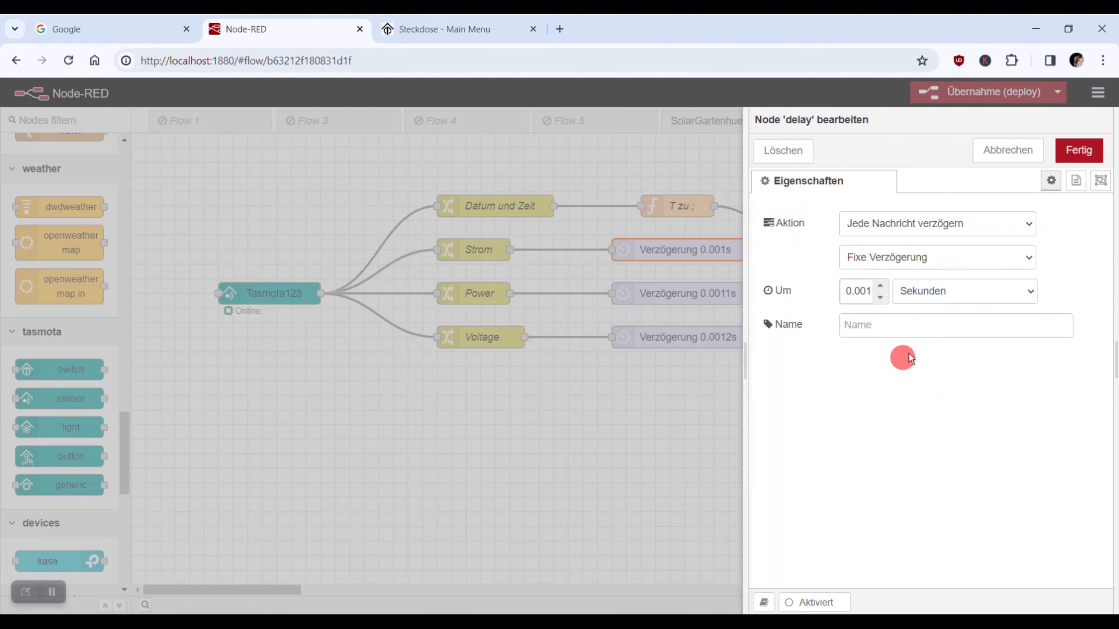
left_click(1008, 150)
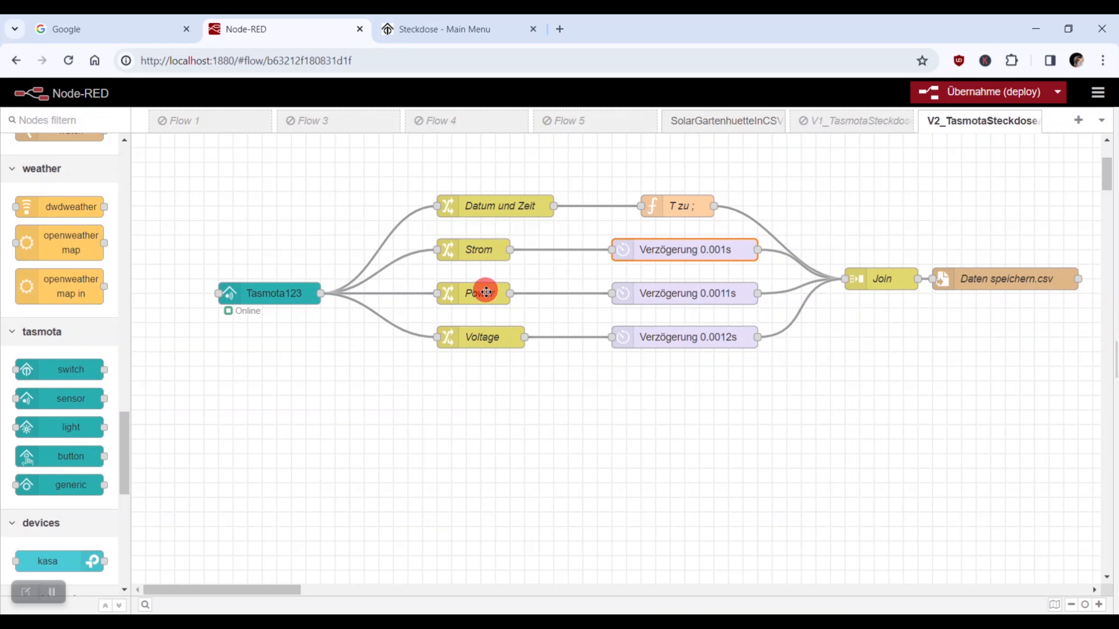
double_click(885, 281)
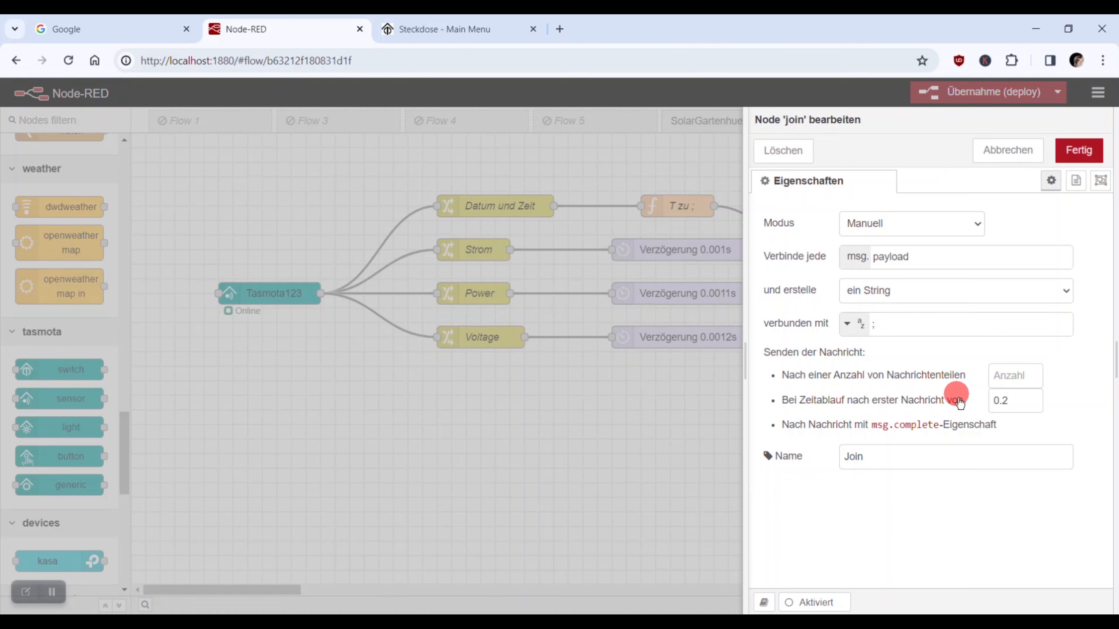
left_click(1009, 150)
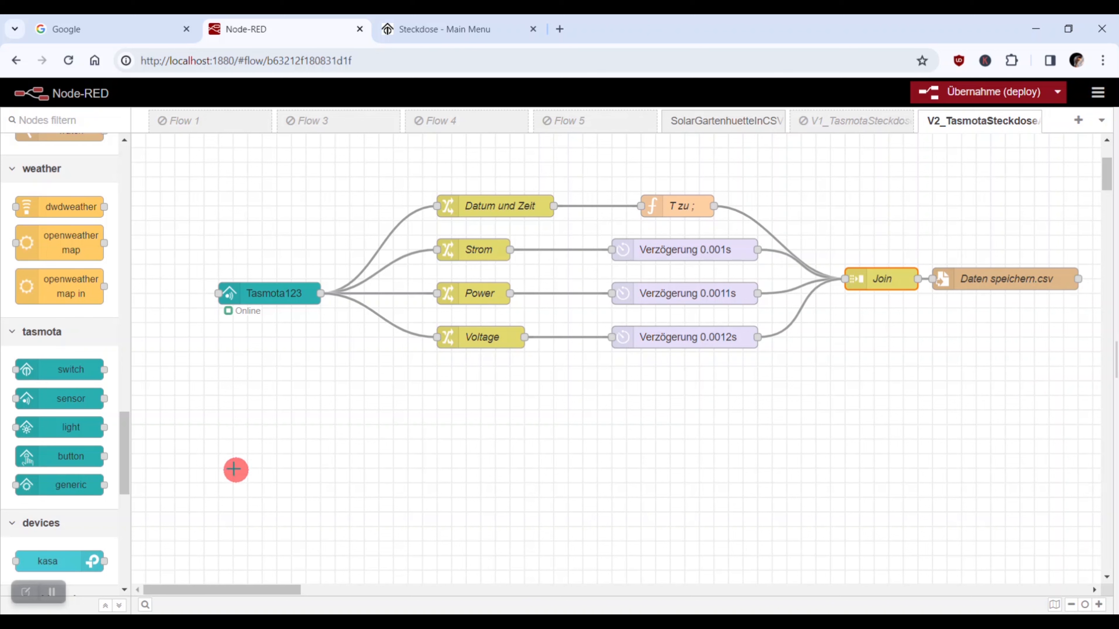
Locate the write file node in the palette and inspect the file path and write options of the Daten speichern.csv node.
left_click_drag(125, 450, 129, 384)
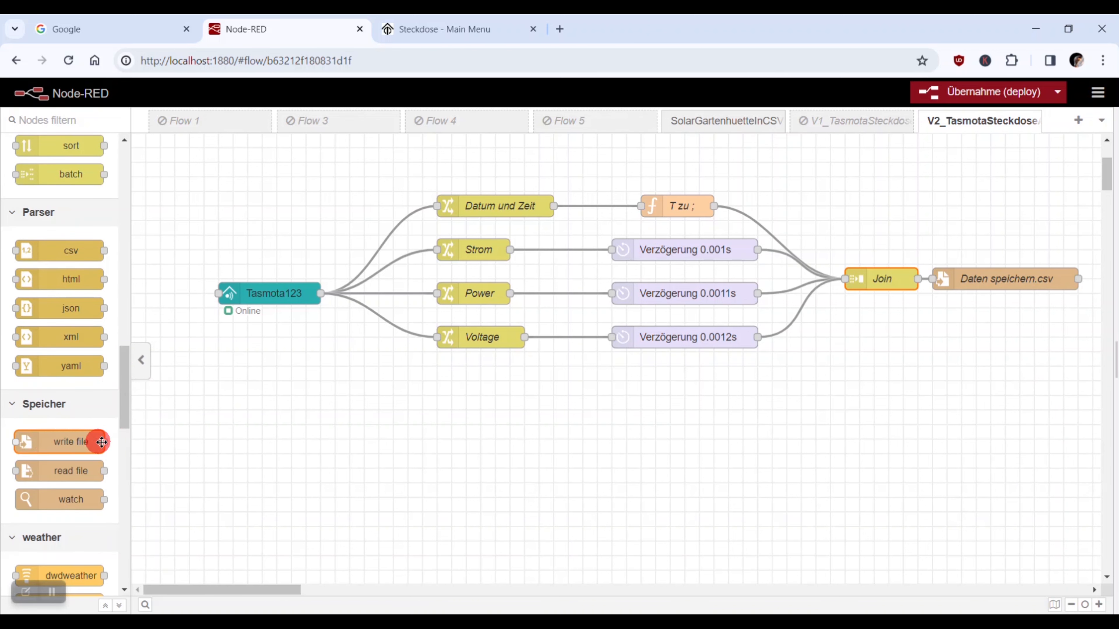
mouse_move(70, 442)
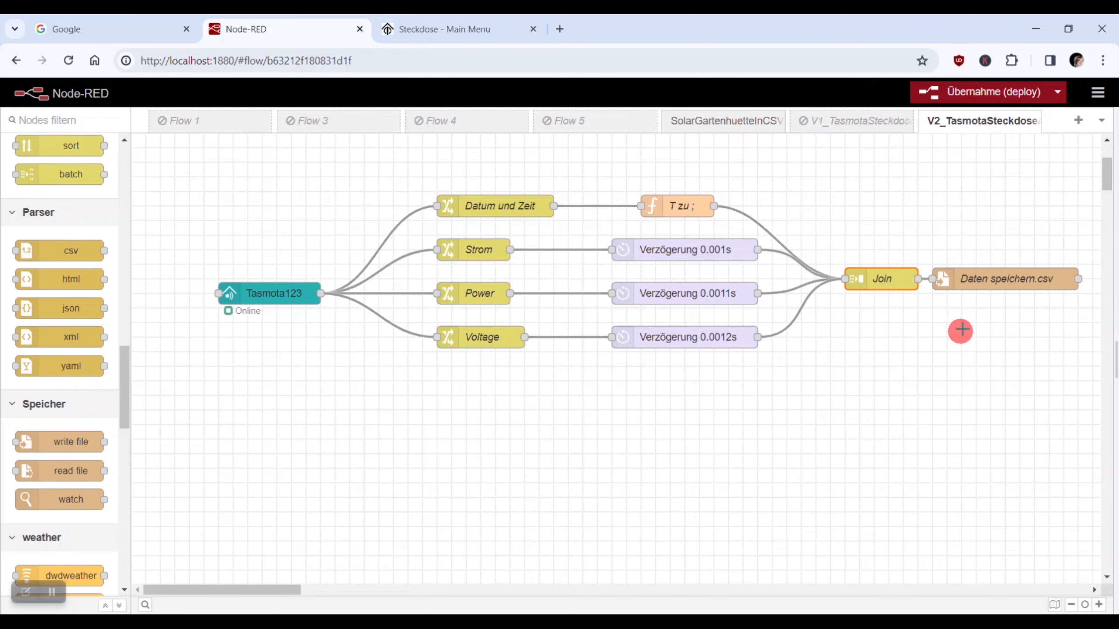
double_click(1004, 277)
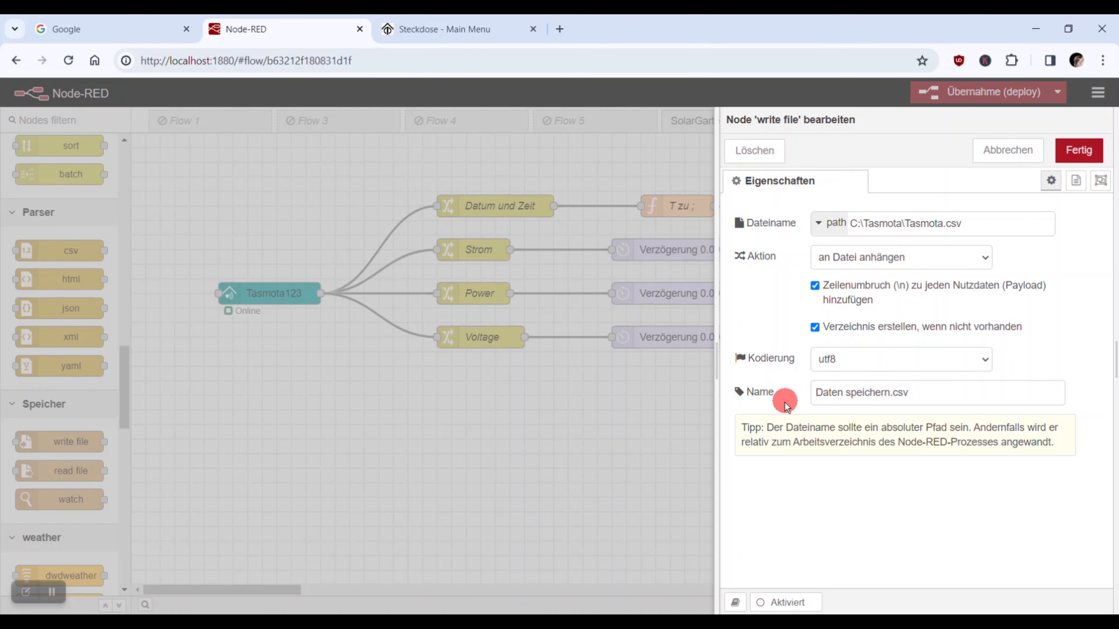
left_click(670, 440)
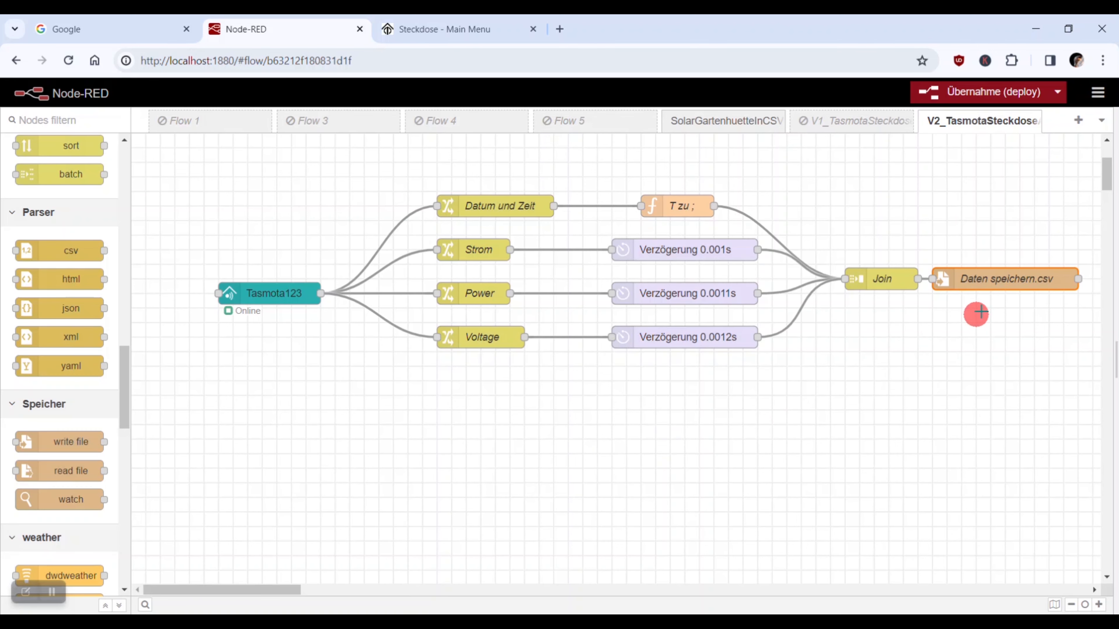
scroll(1004, 336, "up", 3)
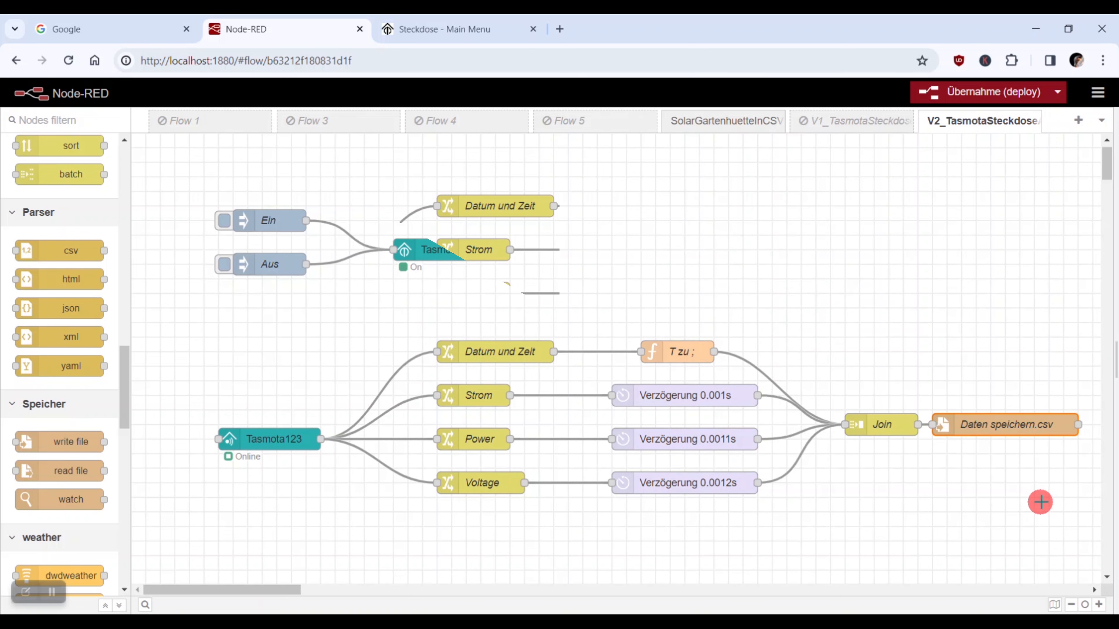
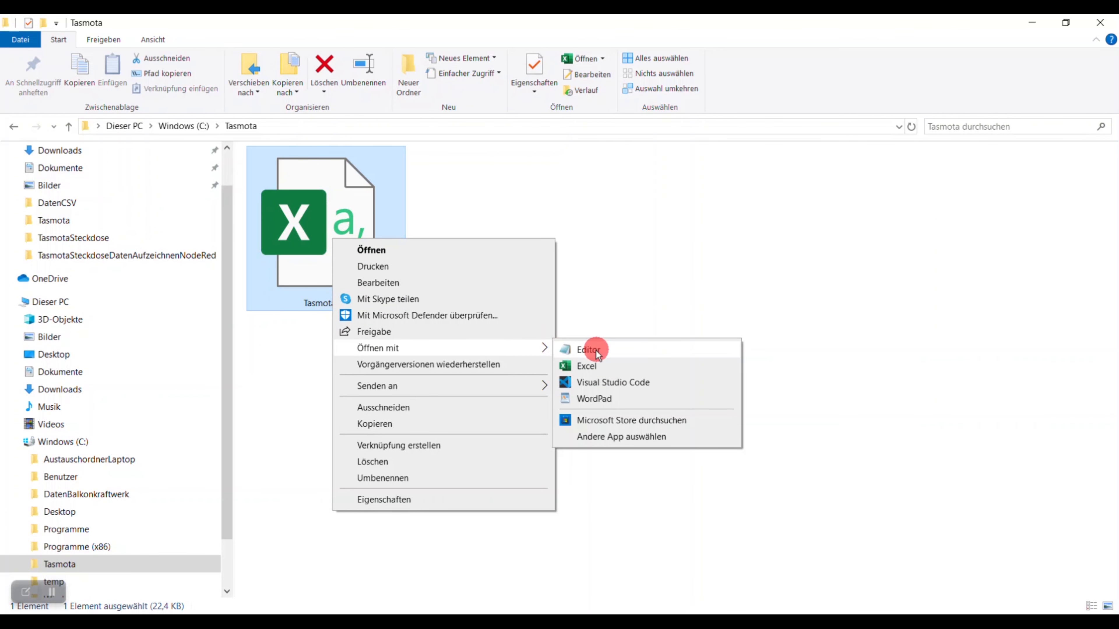
Open Tasmota.csv from C:\Tasmota in Editor, examine the logged rows in a maximized window, and close it.
left_click(599, 355)
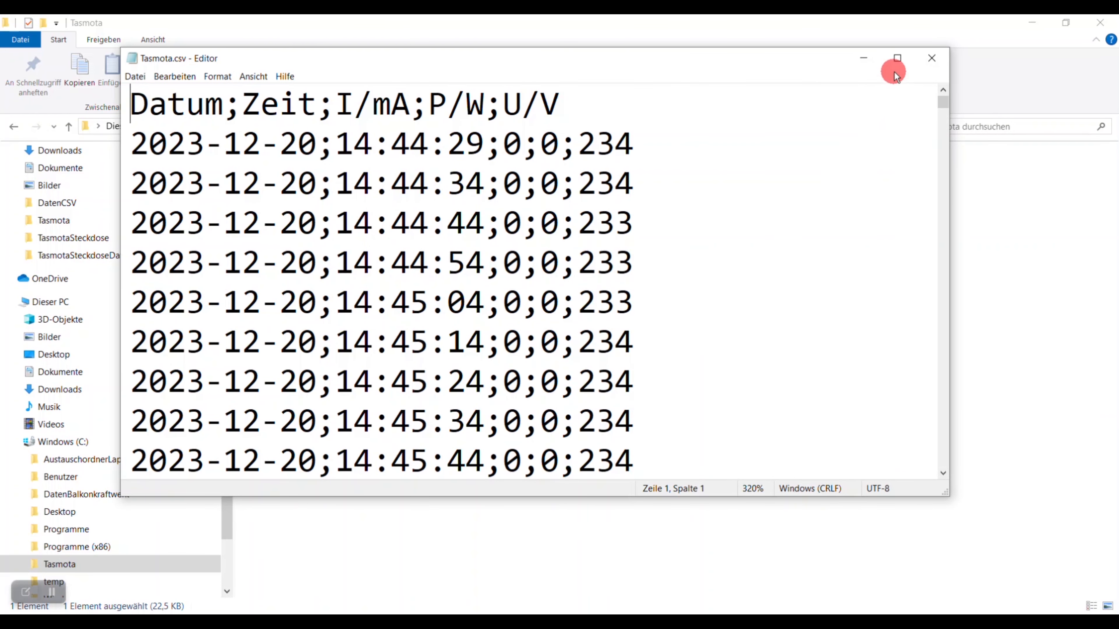
left_click(896, 58)
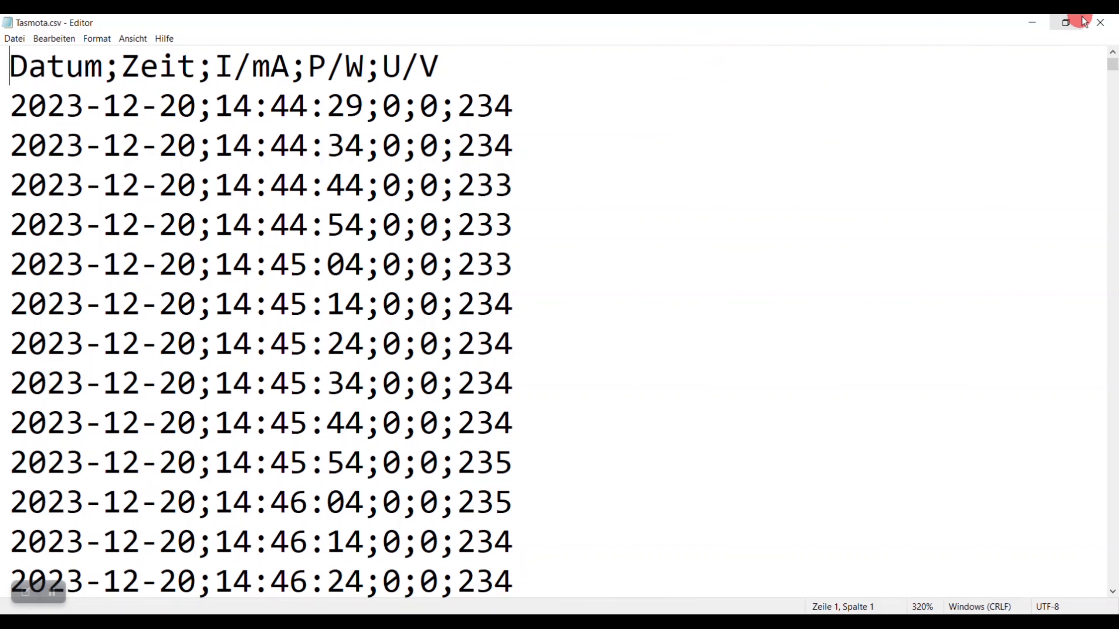
left_click(1100, 23)
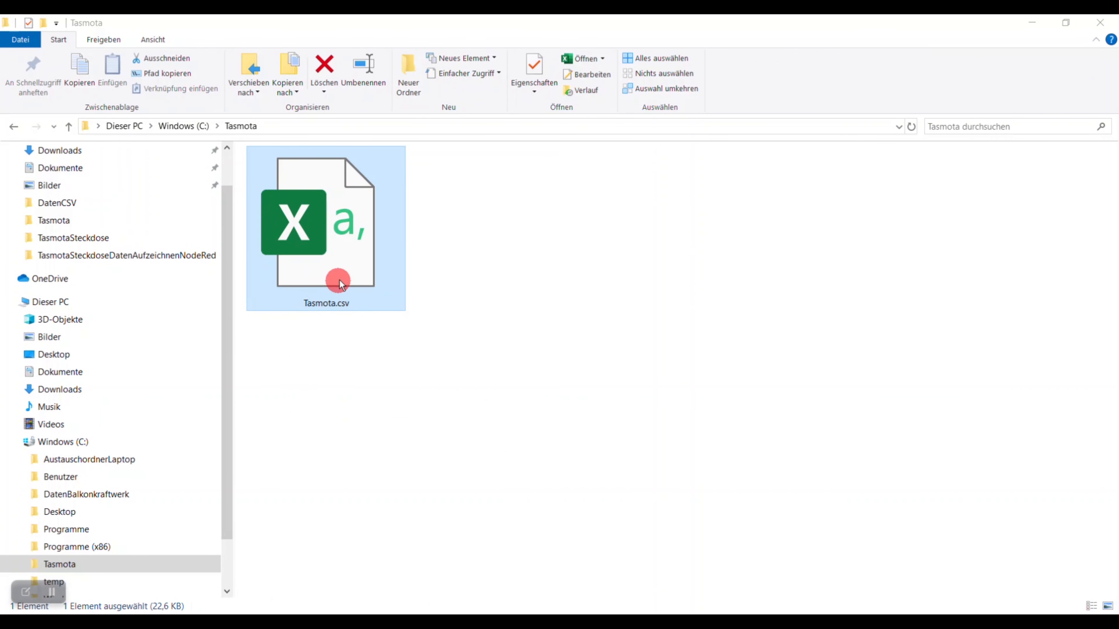
Switch to Excel with a blank workbook.
left_click(210, 420)
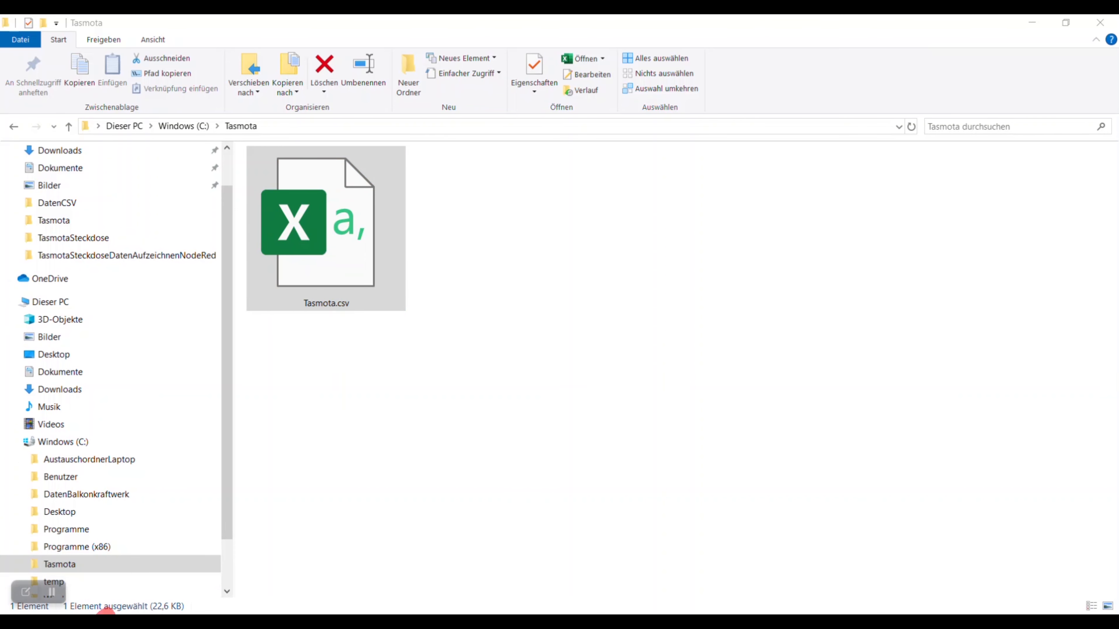
key("super")
type("ec")
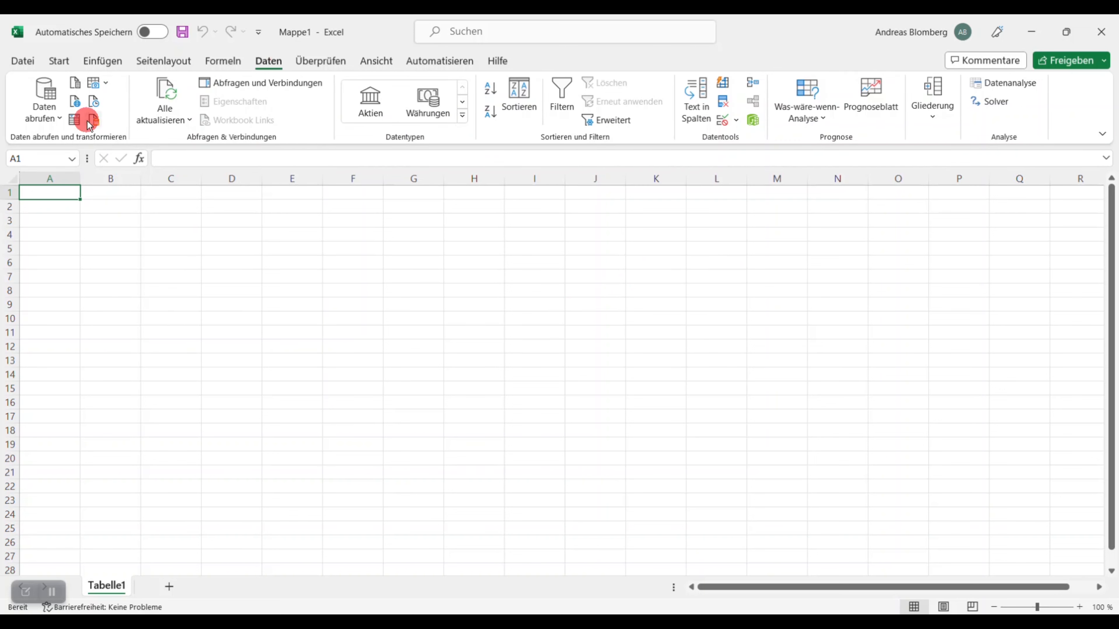
Import C:\Tasmota\Tasmota.csv as text/CSV data with semicolon delimiters and load it into the workbook as a table.
left_click(55, 117)
left_click(72, 146)
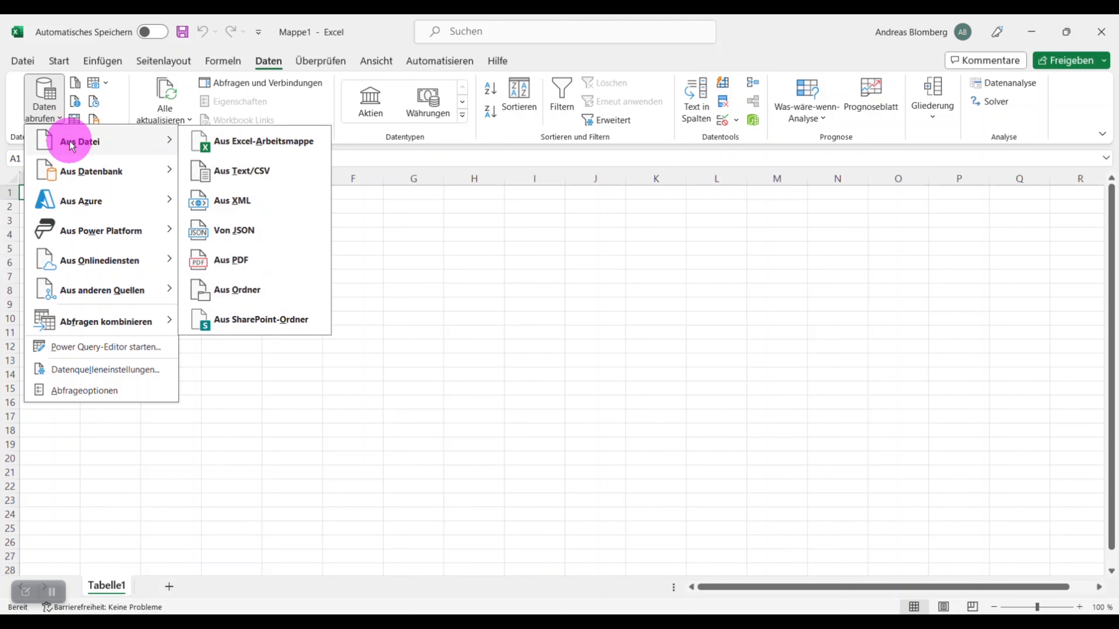
left_click(241, 173)
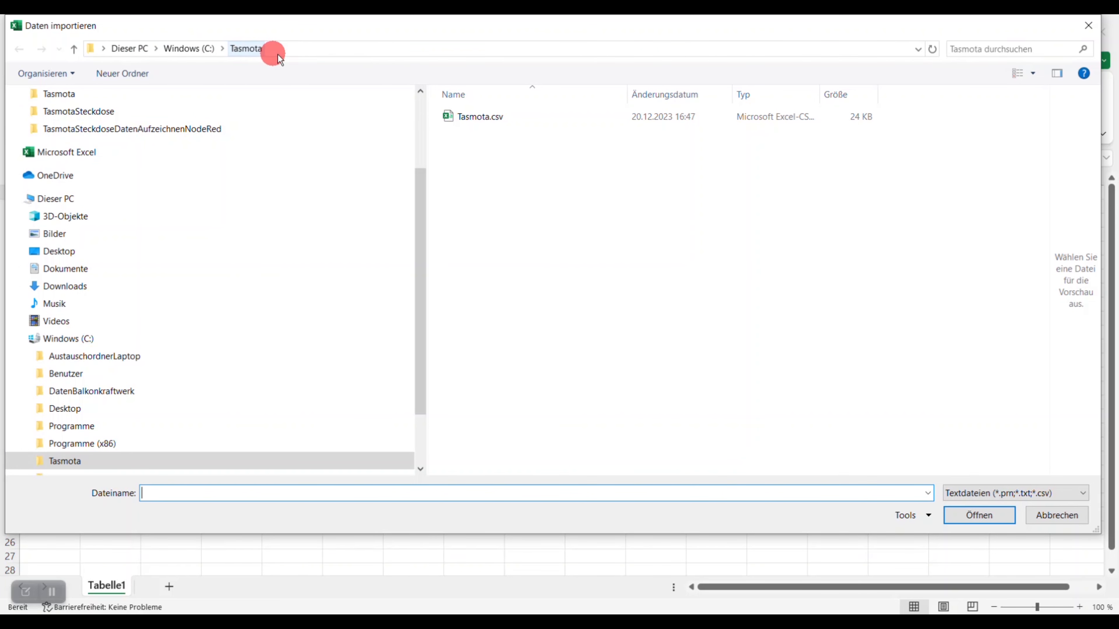
left_click(465, 117)
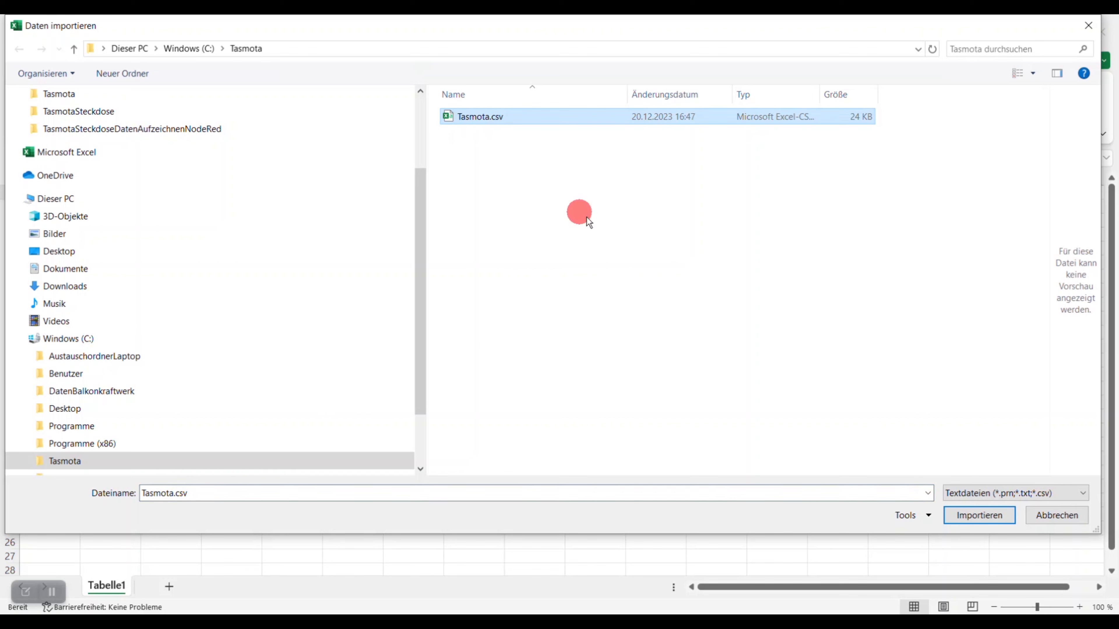
left_click(982, 521)
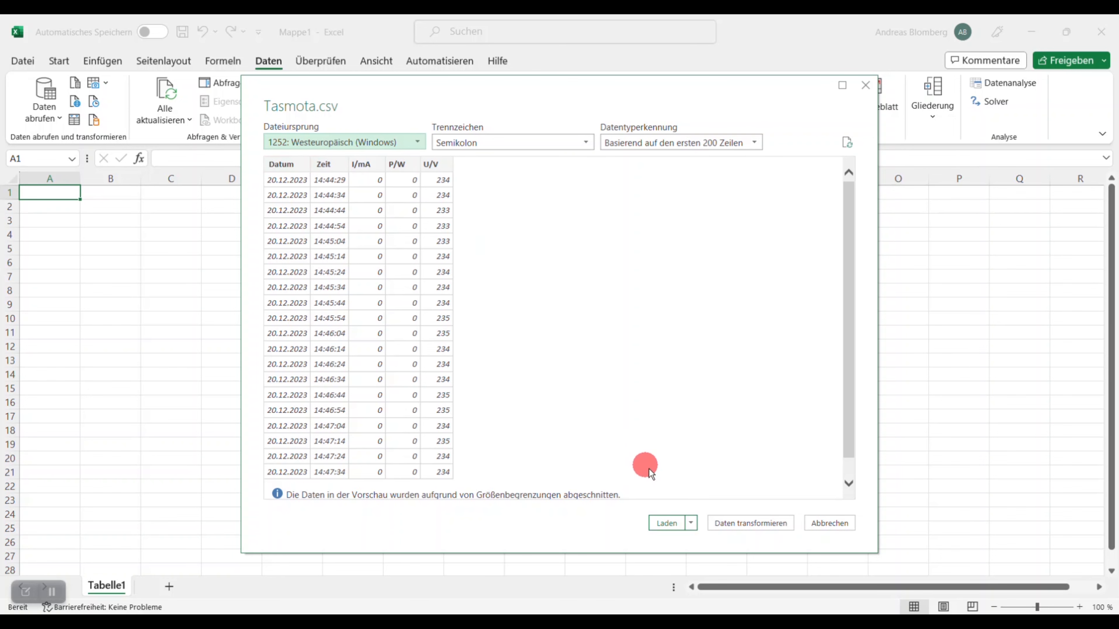
left_click(666, 524)
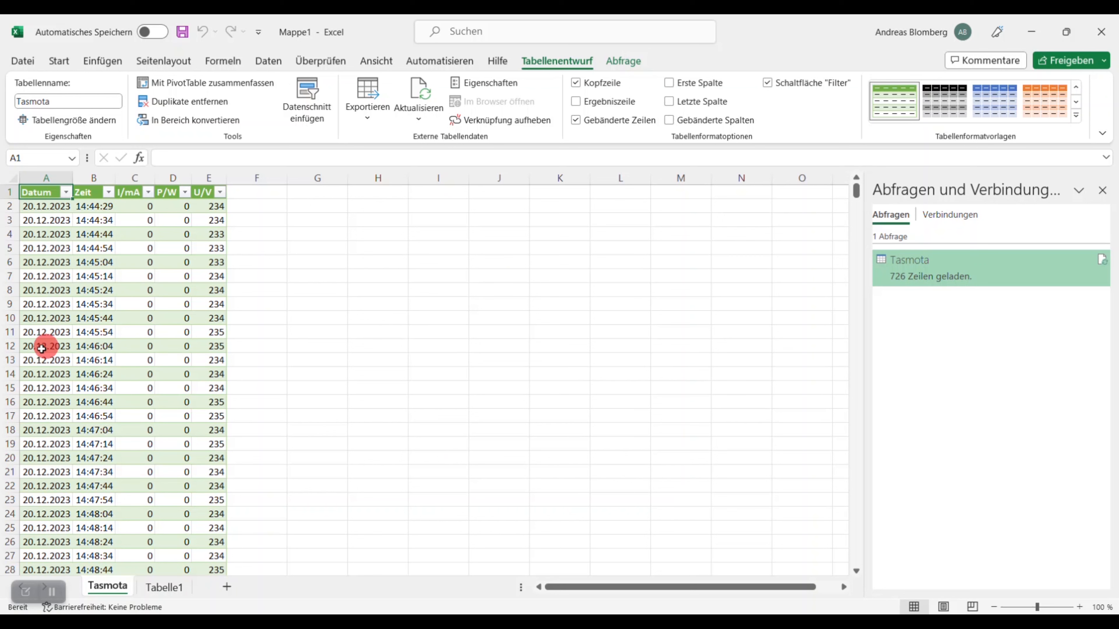
Refresh the imported Tasmota table twice, checking its last rows for new readings in between.
right_click(129, 345)
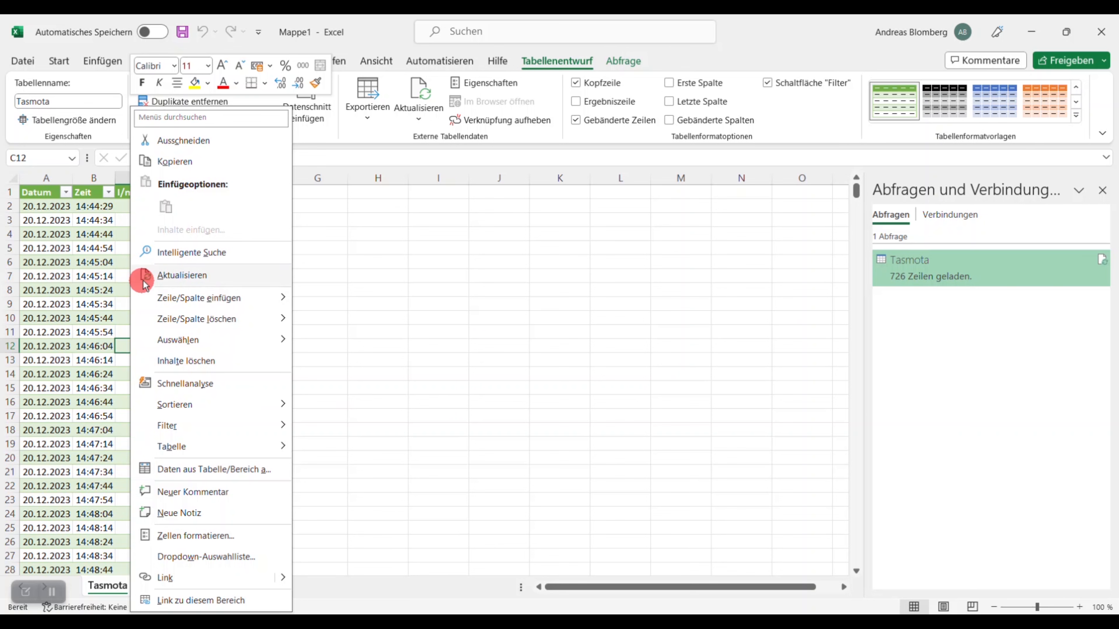
left_click(181, 277)
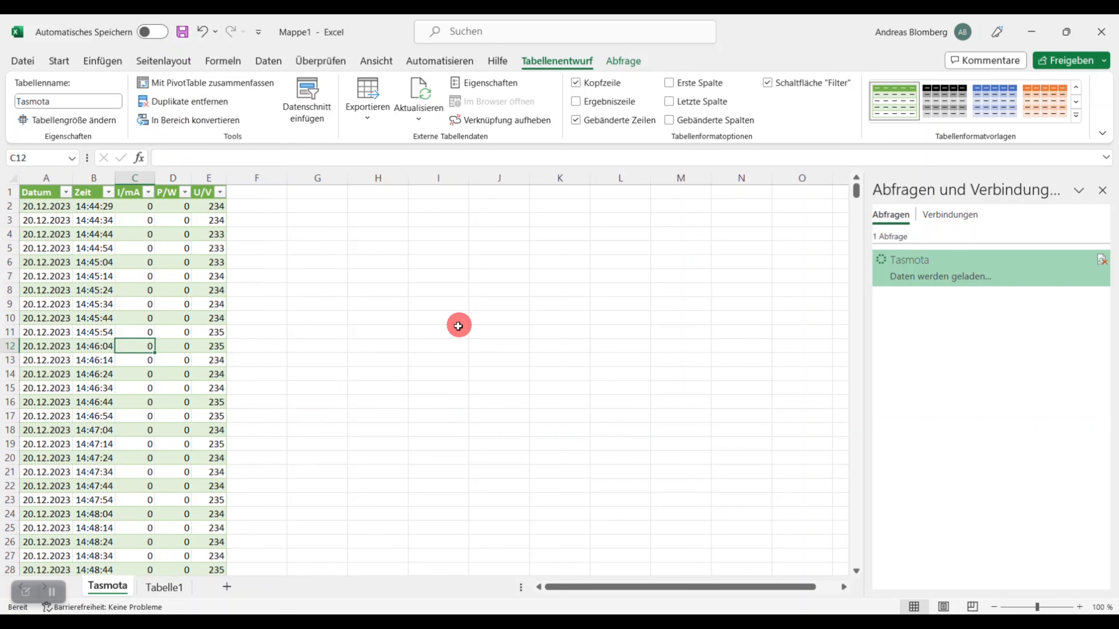
left_click_drag(856, 192, 883, 571)
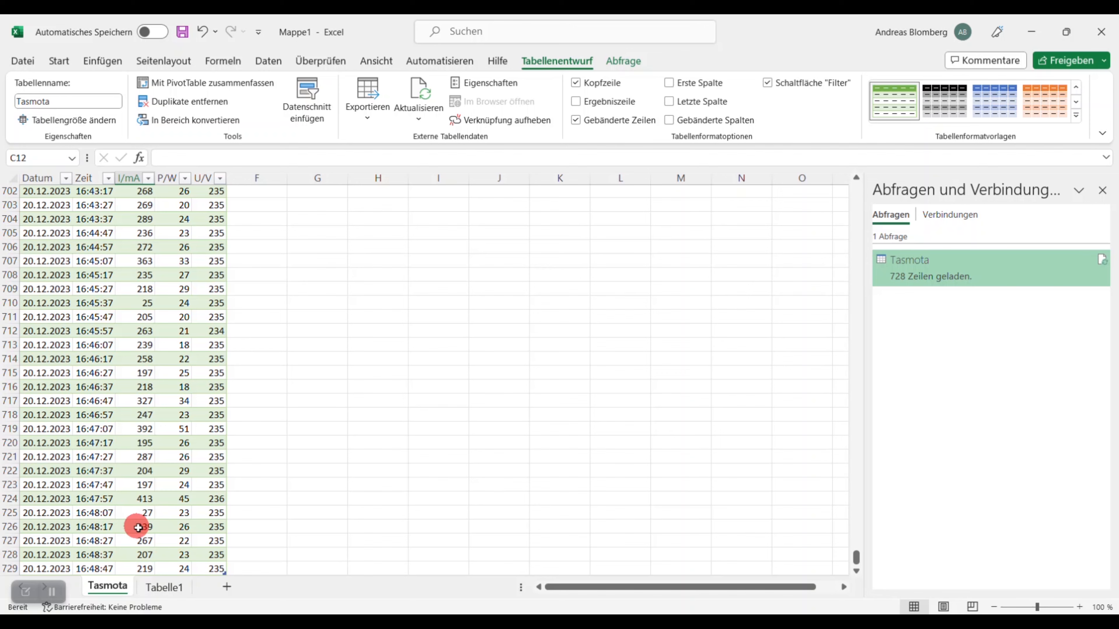
scroll(189, 502, "down", 1)
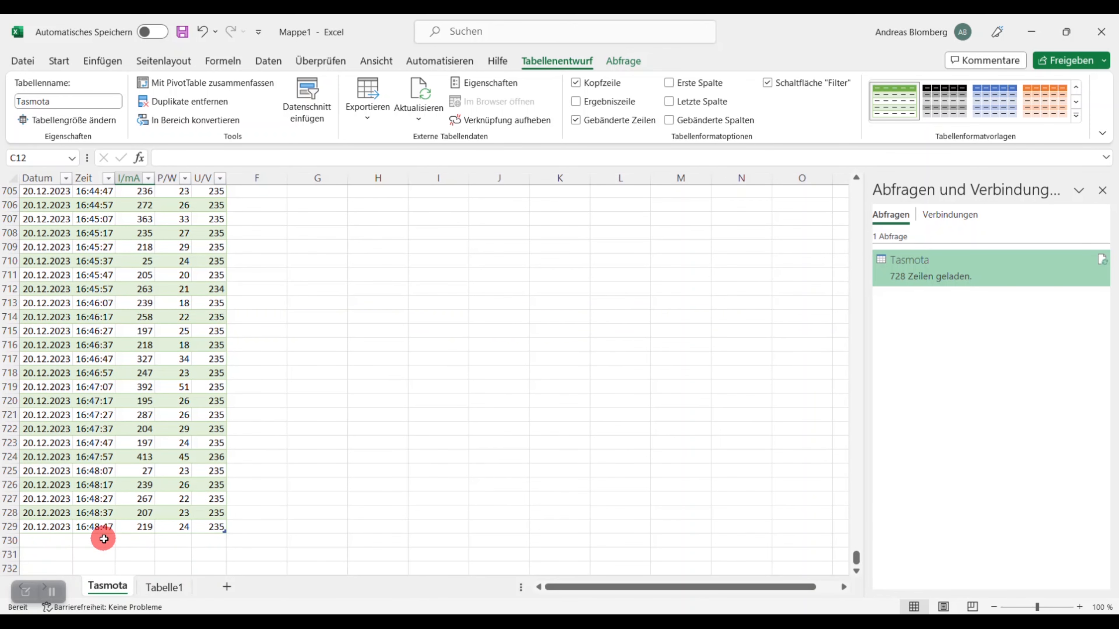
right_click(98, 514)
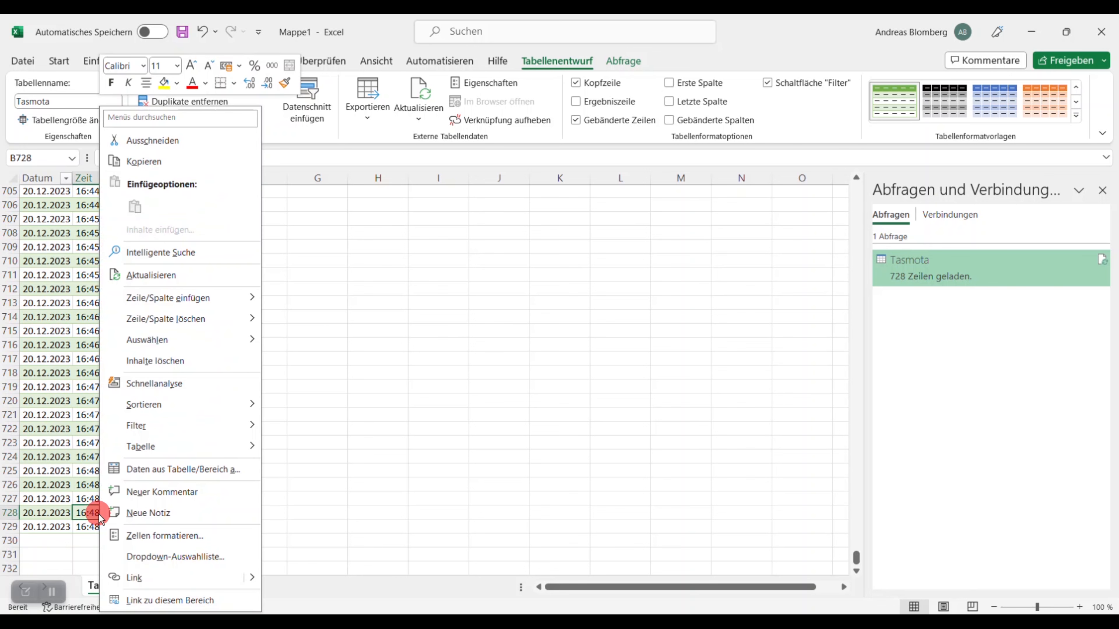
left_click(195, 275)
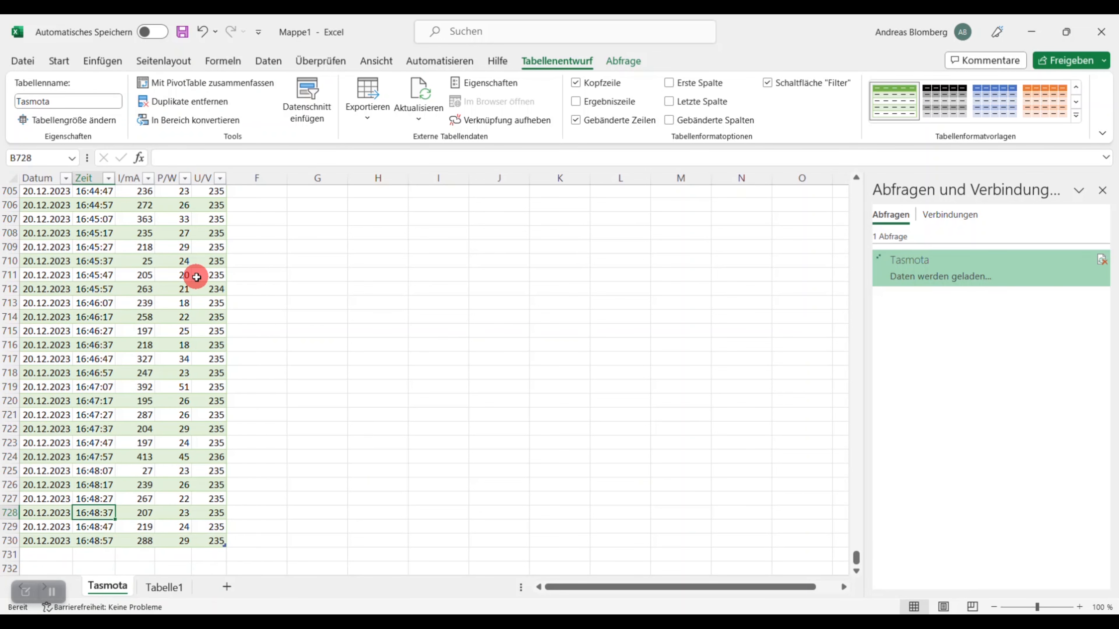